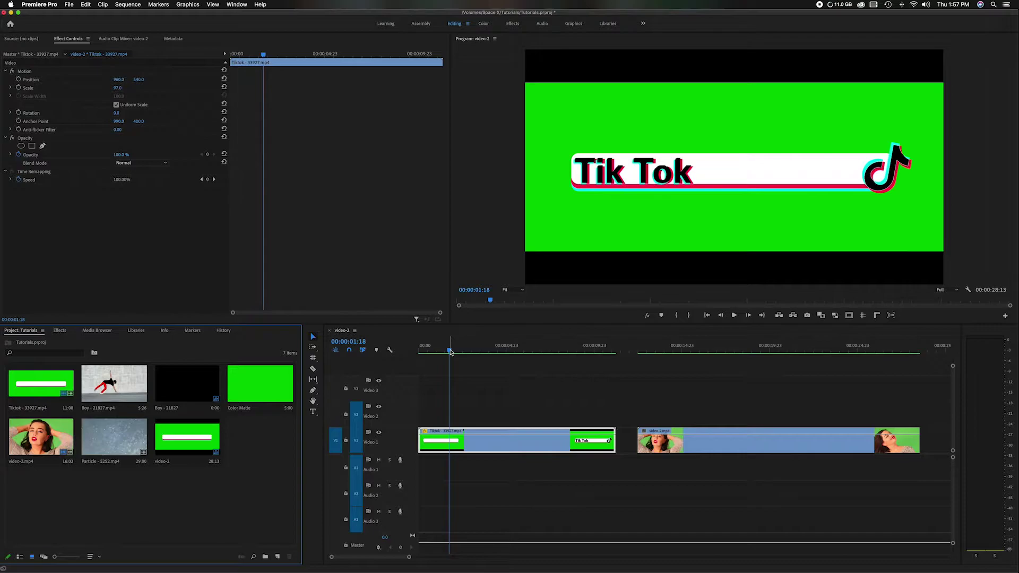
Step: Scrub the playhead to about 00:00:02:15 so the full Tik Tok title shows over green
left_click_drag(450, 351, 412, 352)
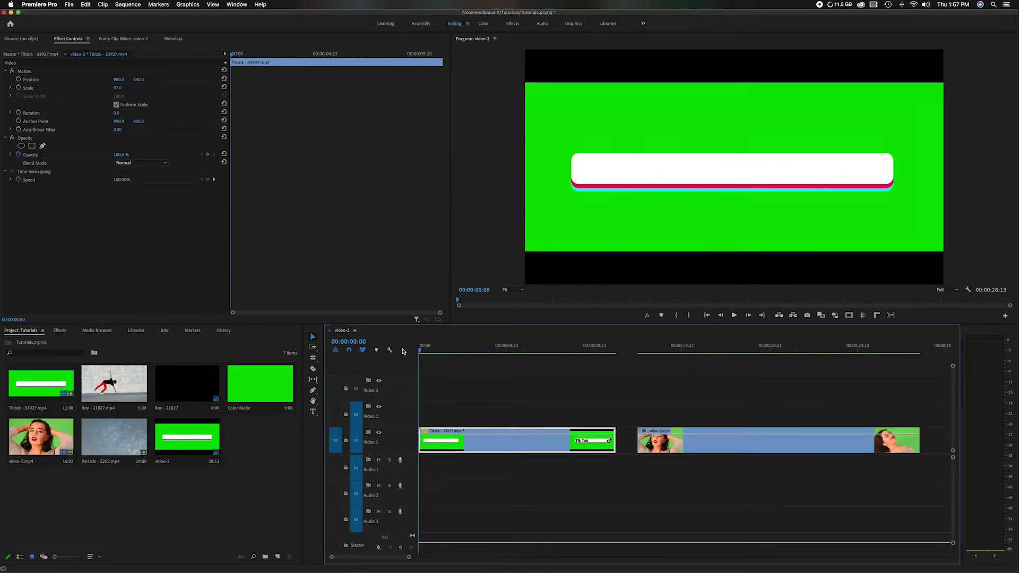
key("space")
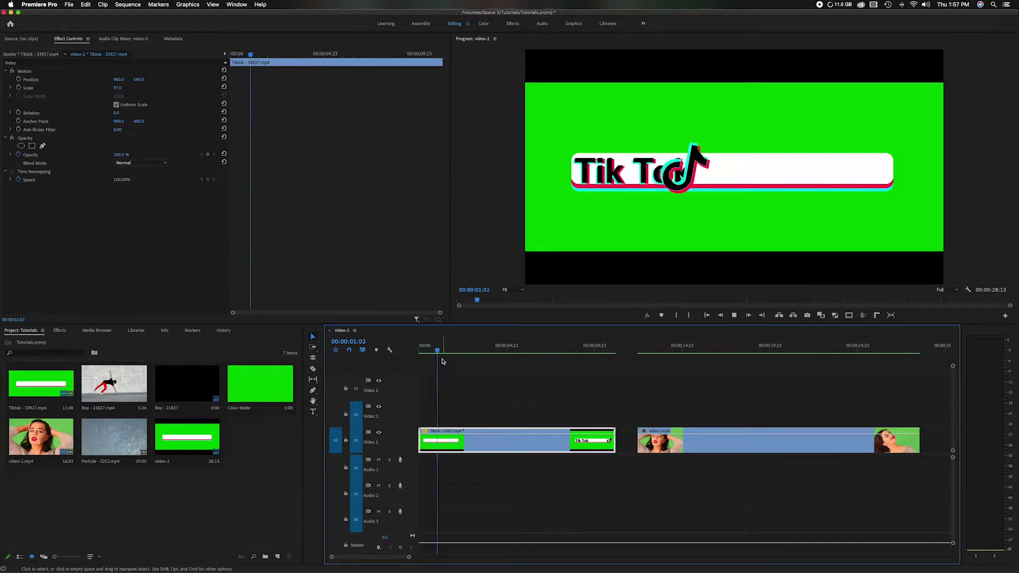
key("space")
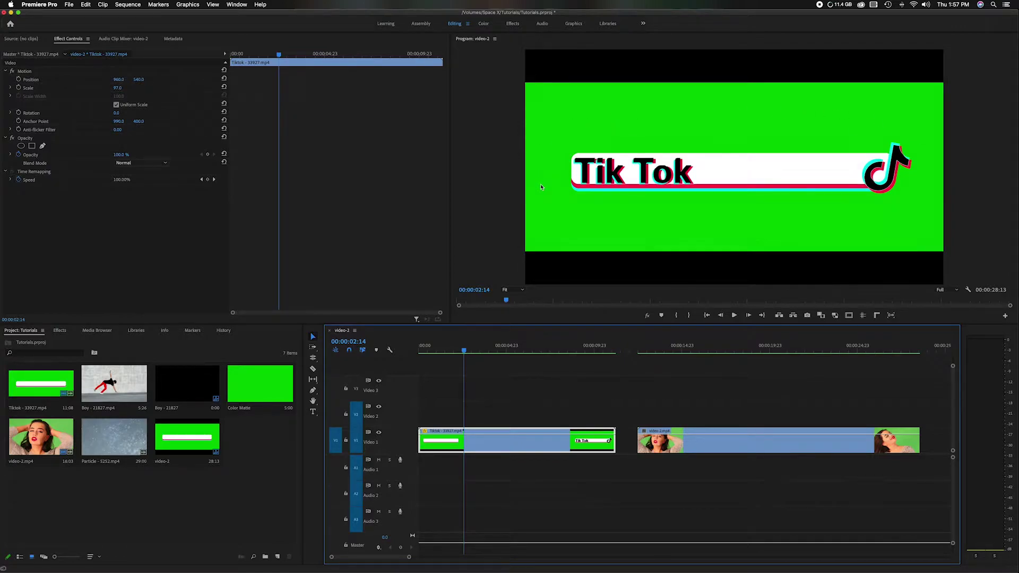
key("Left")
left_click(155, 348)
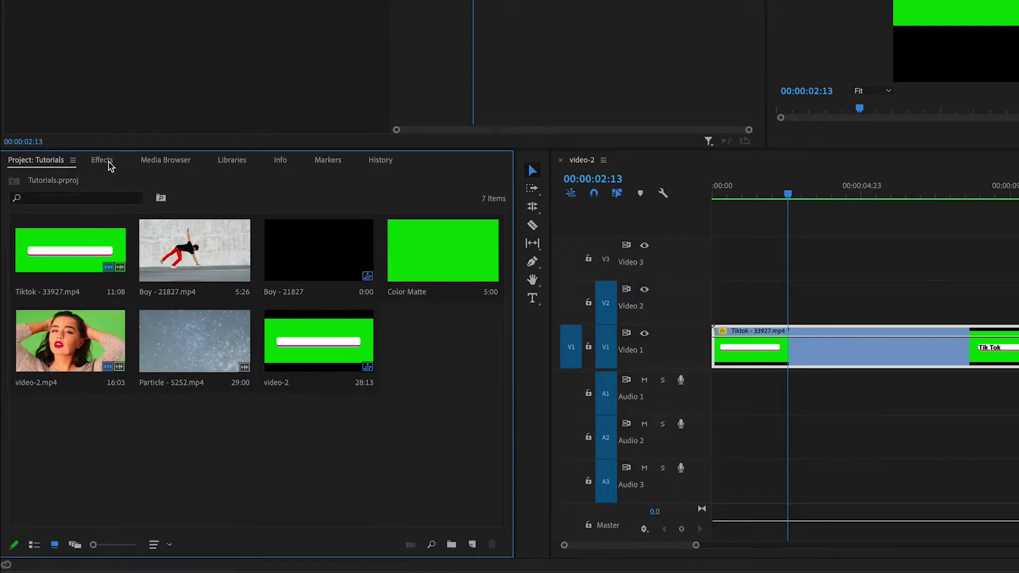
Step: Find Ultra Key under Video Effects > Keying and drag it onto the Tik Tok title clip
left_click(107, 162)
left_click(8, 250)
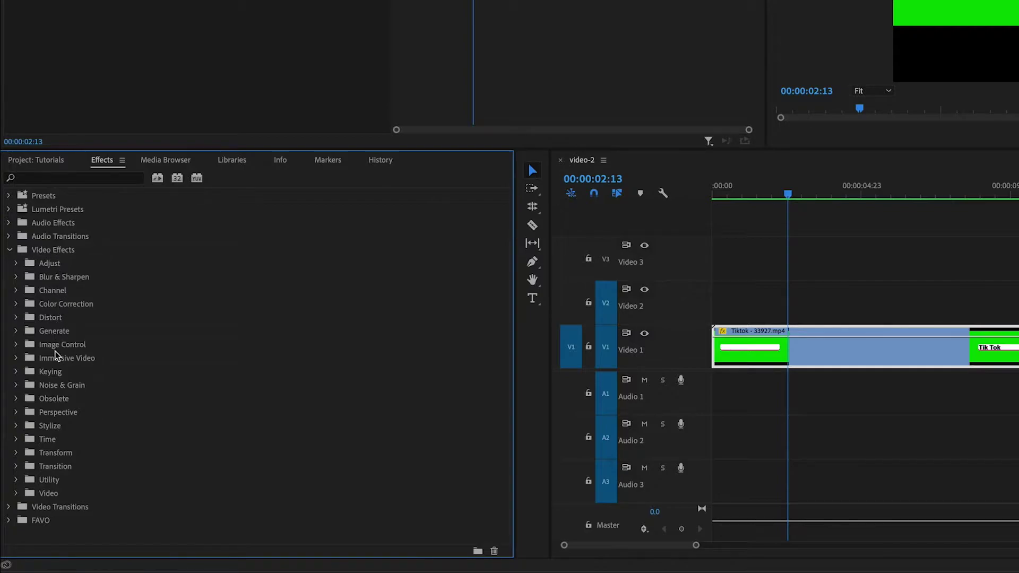
left_click(16, 374)
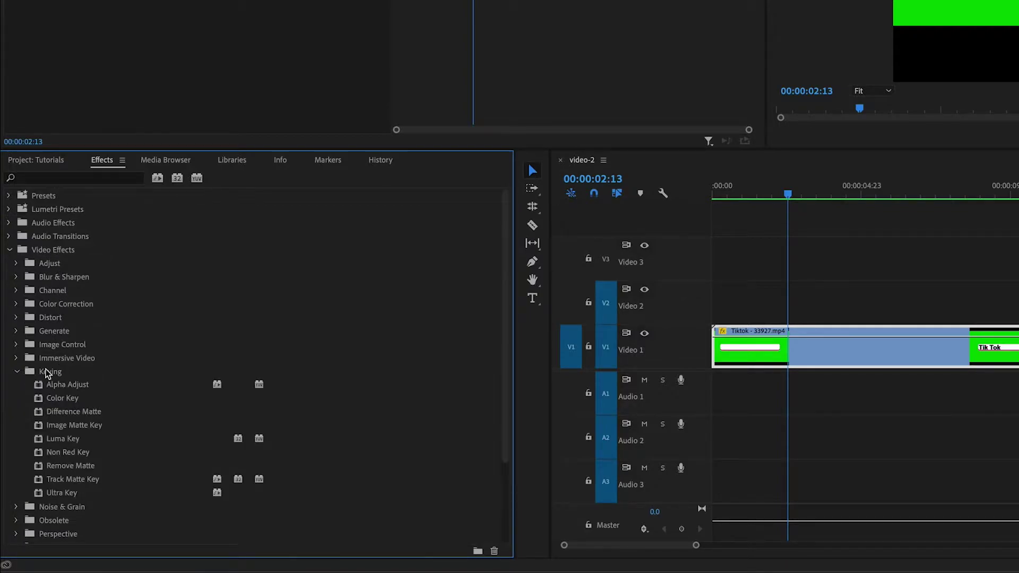
left_click(72, 495)
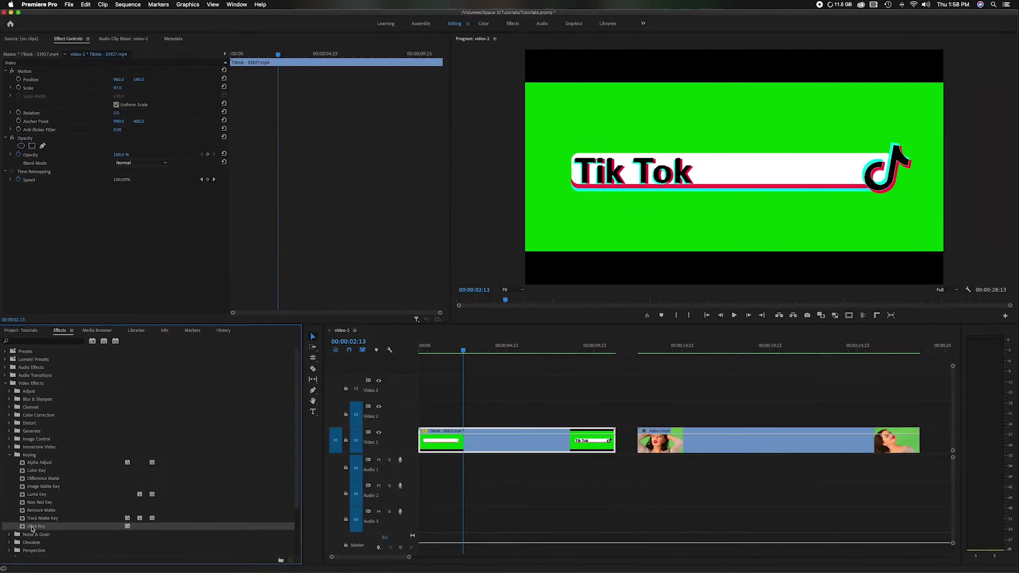
left_click_drag(32, 528, 493, 441)
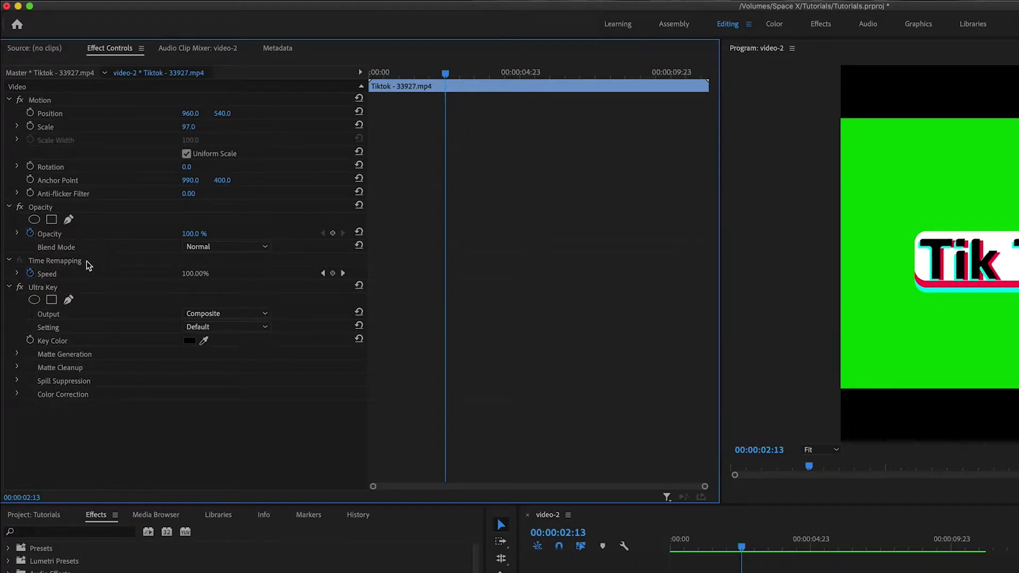
Step: Select Ultra Key in Effect Controls and bring up its Key Color picker
left_click(92, 288)
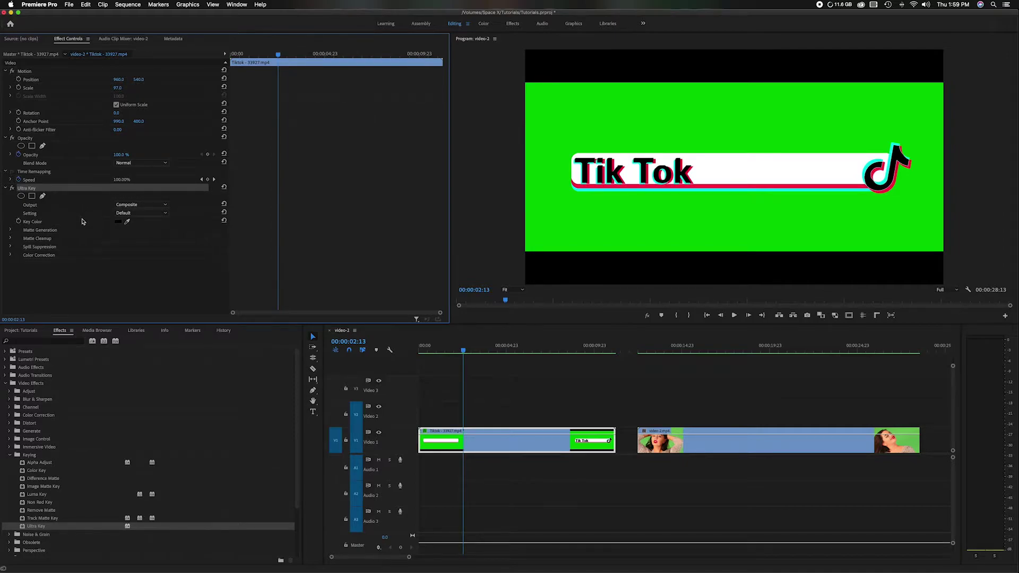
left_click(118, 222)
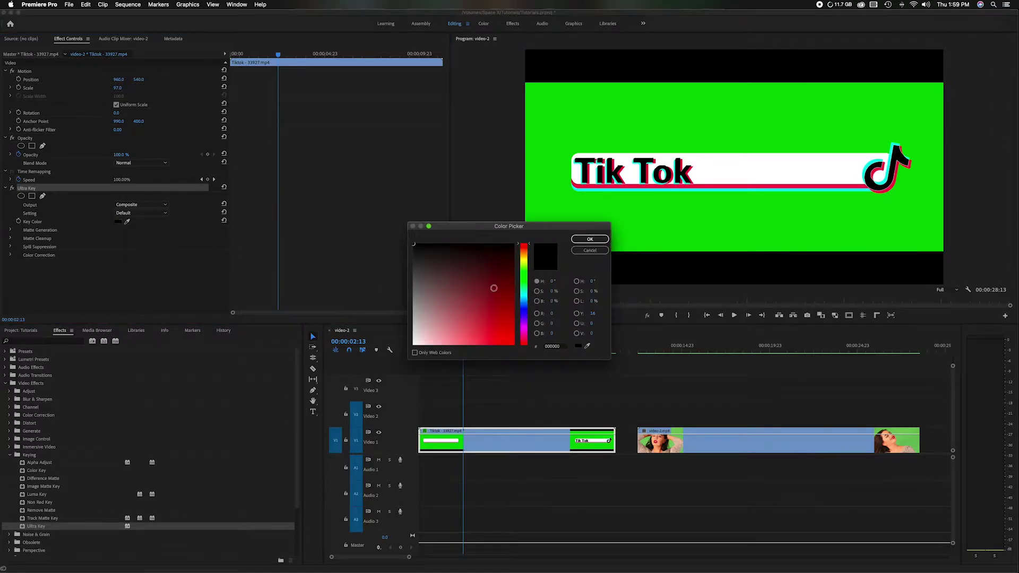
Step: Cancel the Color Picker and sample the green screen with the Key Color eyedropper instead
left_click(591, 252)
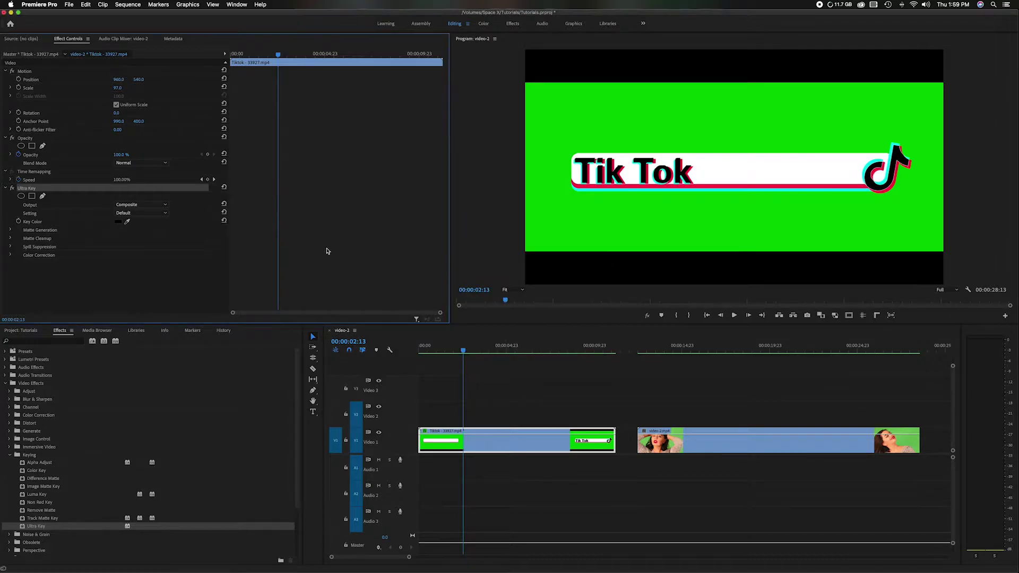
left_click(128, 223)
left_click(594, 123)
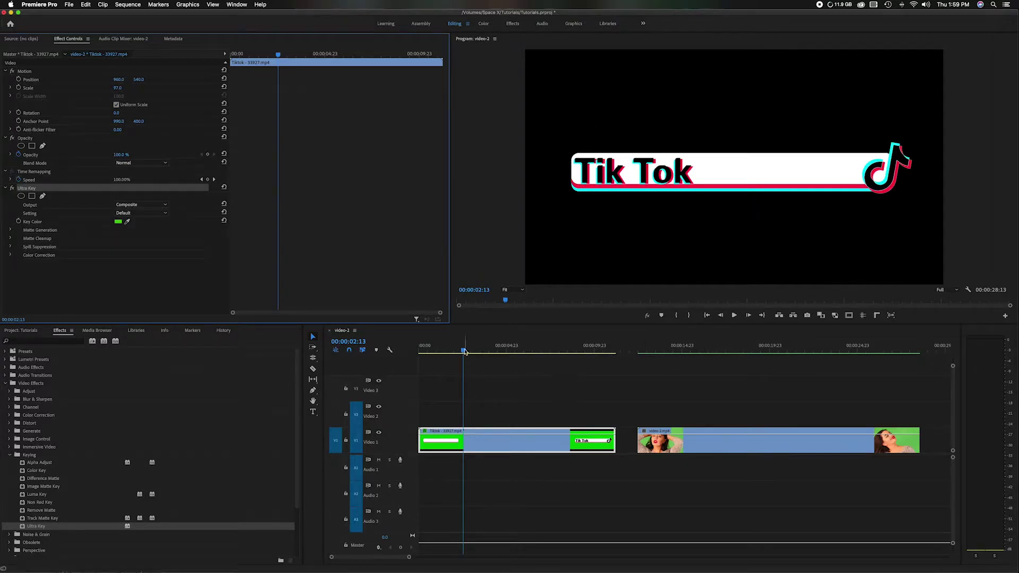
left_click(413, 353)
Step: Play back the keyed title, then move the Tiktok clip from V1 up to V2
key("space")
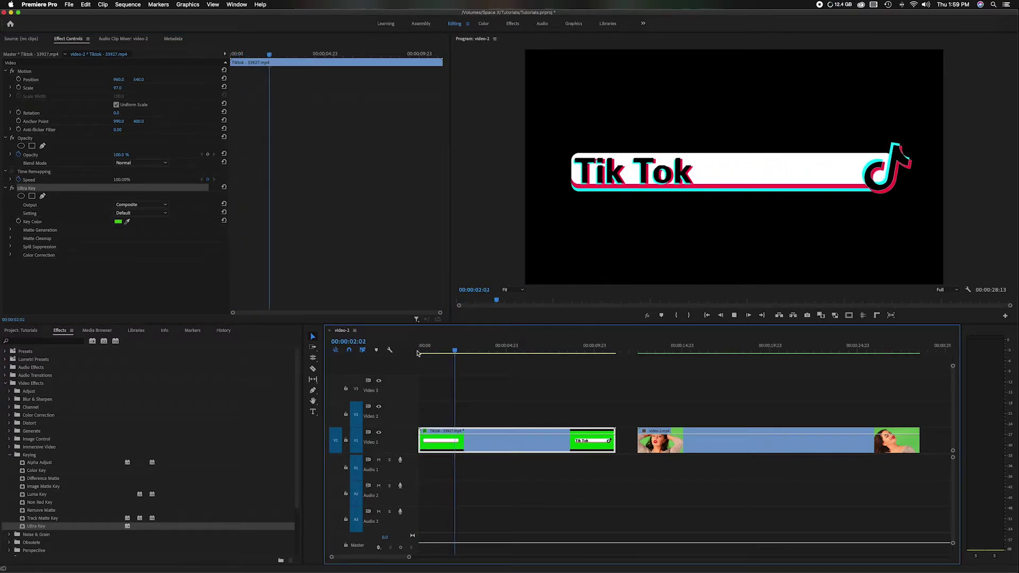
left_click(460, 352)
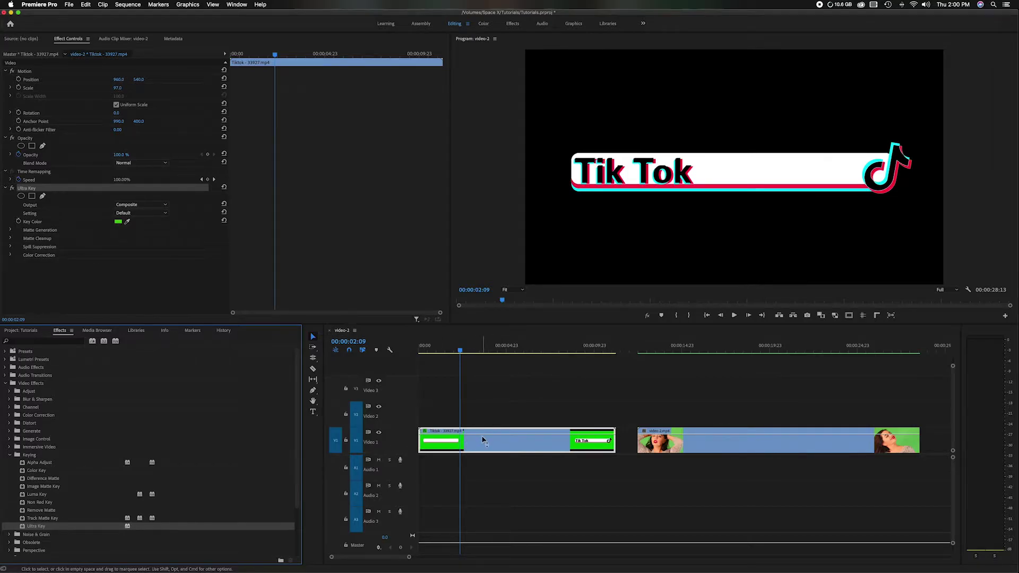
left_click_drag(480, 431, 456, 415)
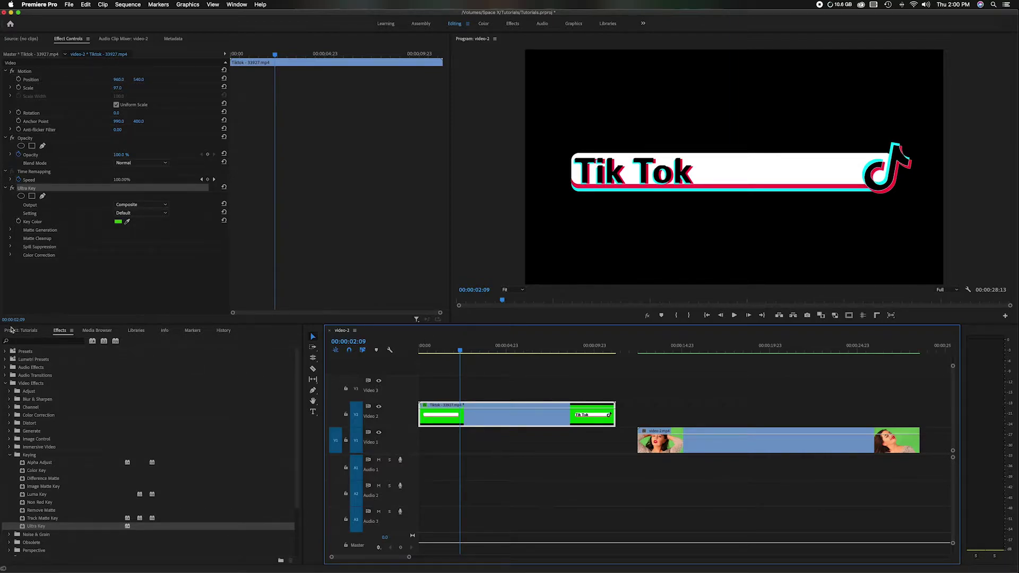
Step: Place Boy - 21827.mp4 from the Project panel onto V1 beneath the title
left_click(25, 331)
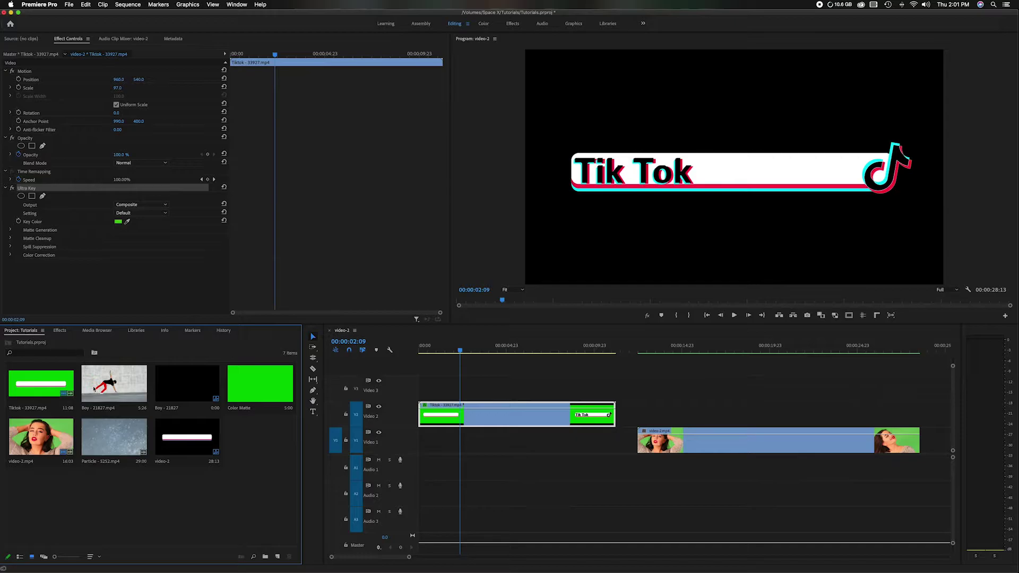
left_click(114, 382)
left_click_drag(114, 382, 412, 443)
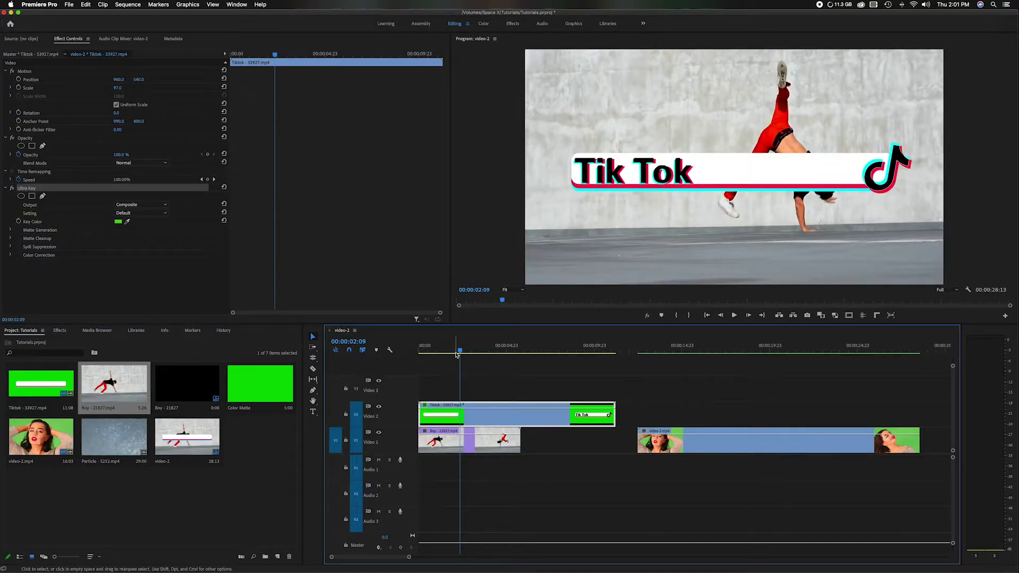
Step: Preview the Tik Tok title composited over the dancer, then return to the start
left_click_drag(461, 352, 419, 353)
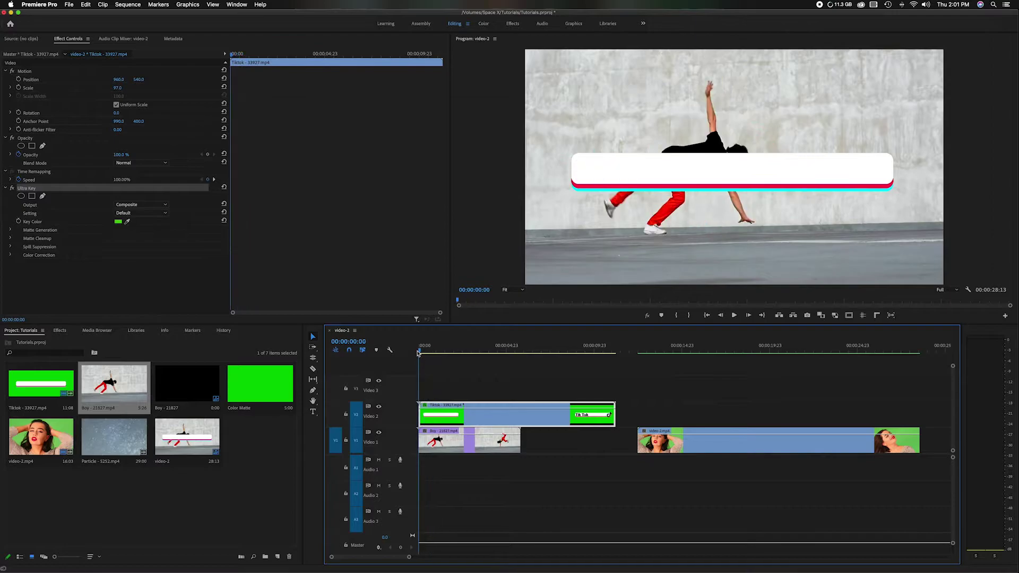
key("space")
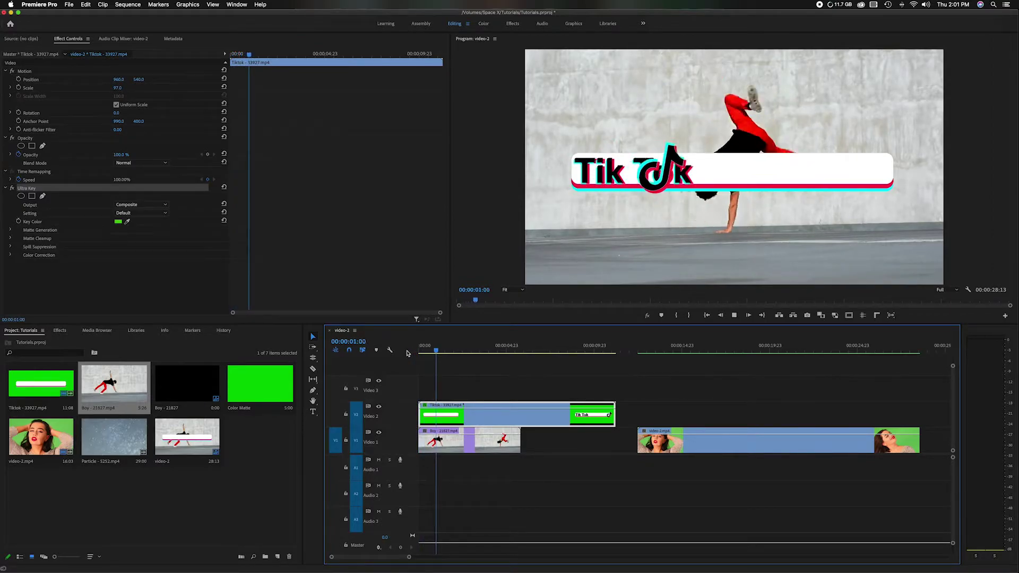
key("space")
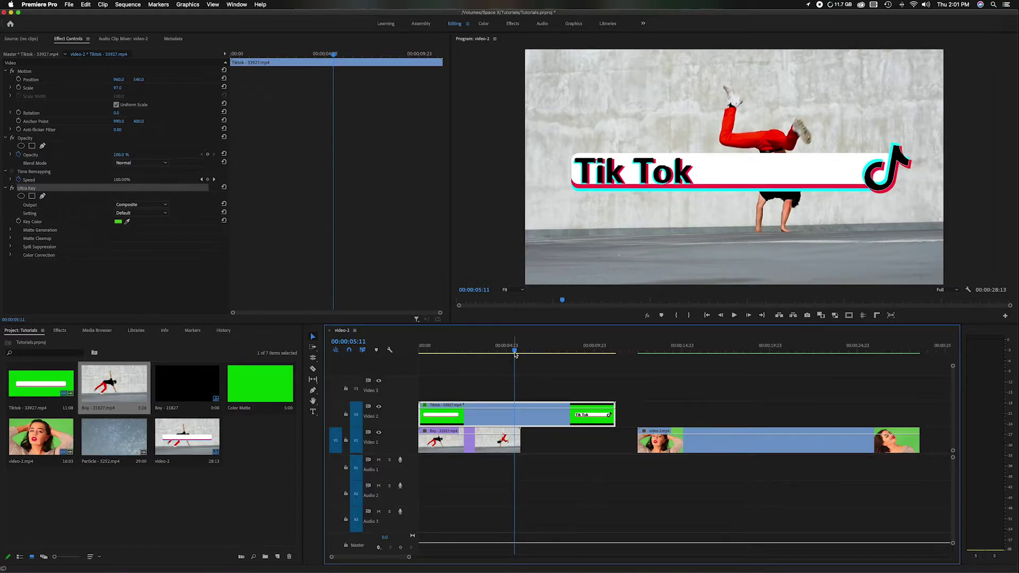
left_click_drag(514, 351, 403, 354)
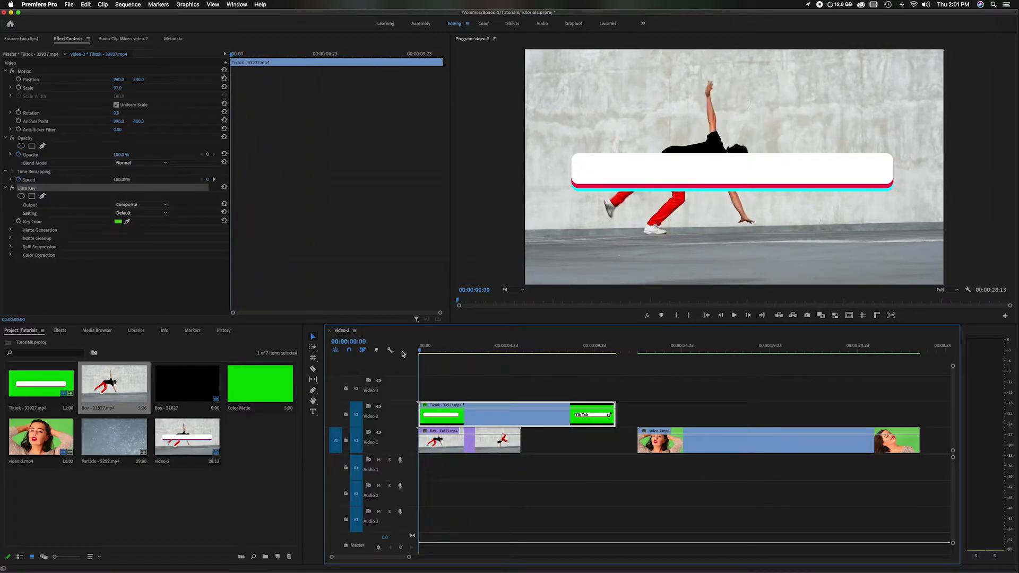
left_click(823, 351)
left_click_drag(827, 350, 869, 353)
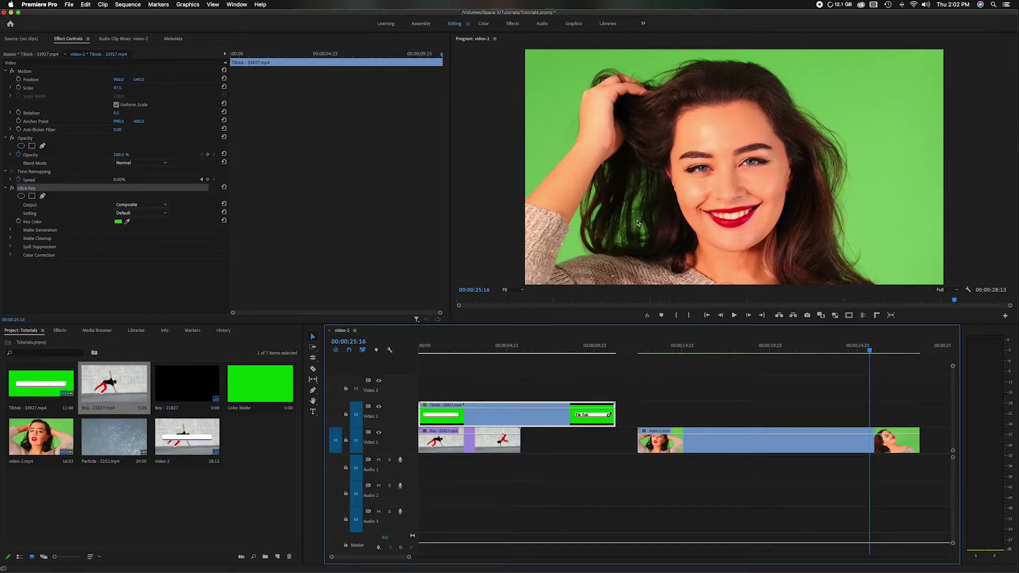
left_click_drag(770, 350, 654, 349)
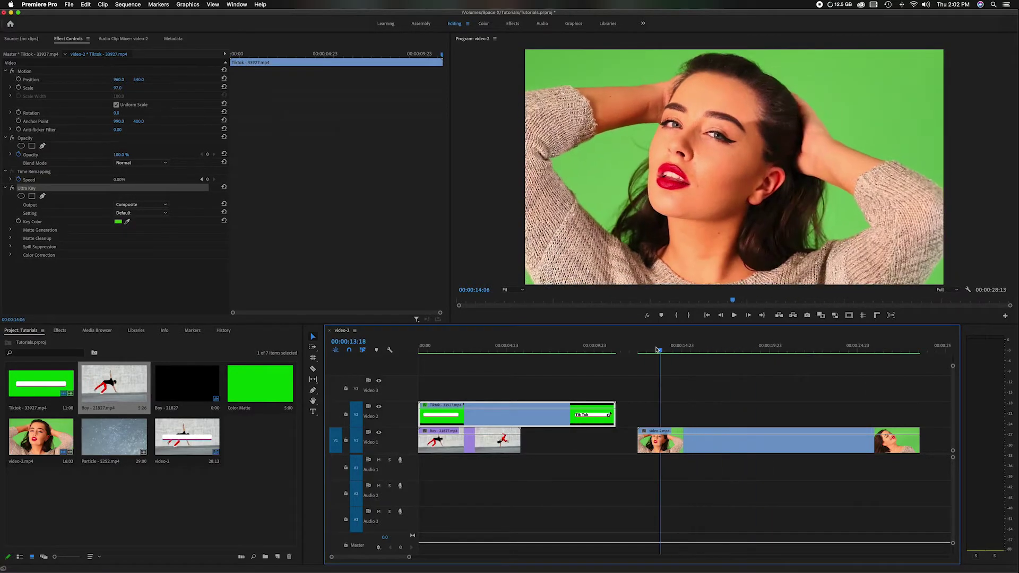
key("space")
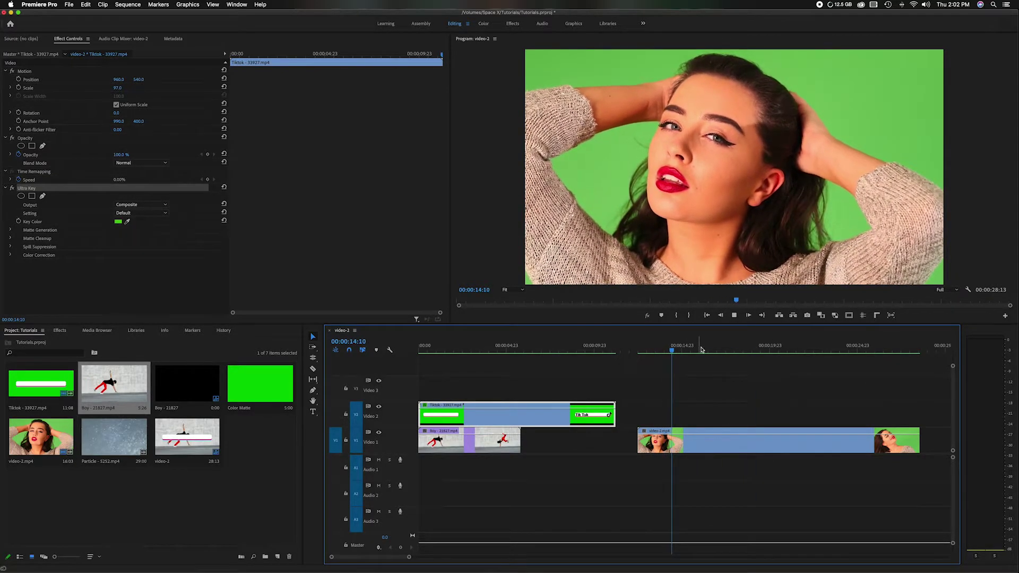
left_click_drag(701, 349, 806, 350)
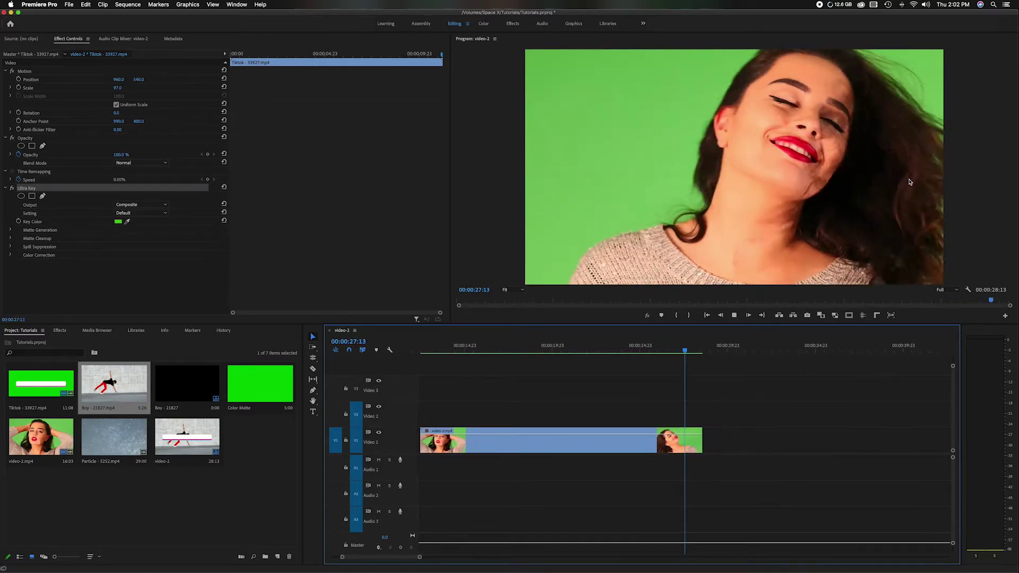
key("space")
key("Left")
key("Left")
key("Left")
key("Left")
key("Left")
key("Left")
key("Left")
key("Left")
key("Left")
key("Left")
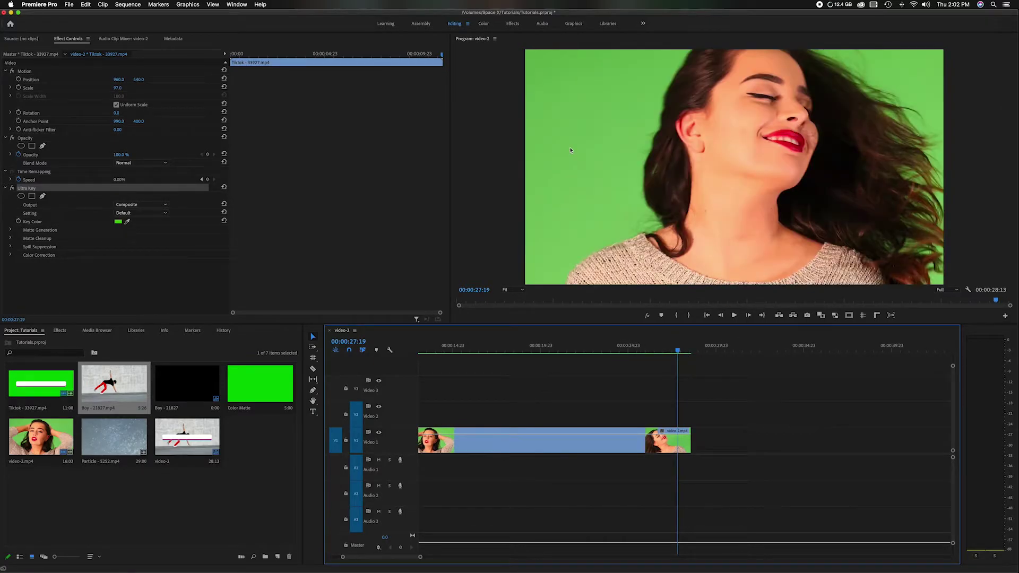
left_click_drag(678, 350, 590, 354)
scroll(590, 355, "up", 2)
scroll(591, 354, "up", 2)
scroll(57, 333, "down", 1)
scroll(58, 333, "up", 1)
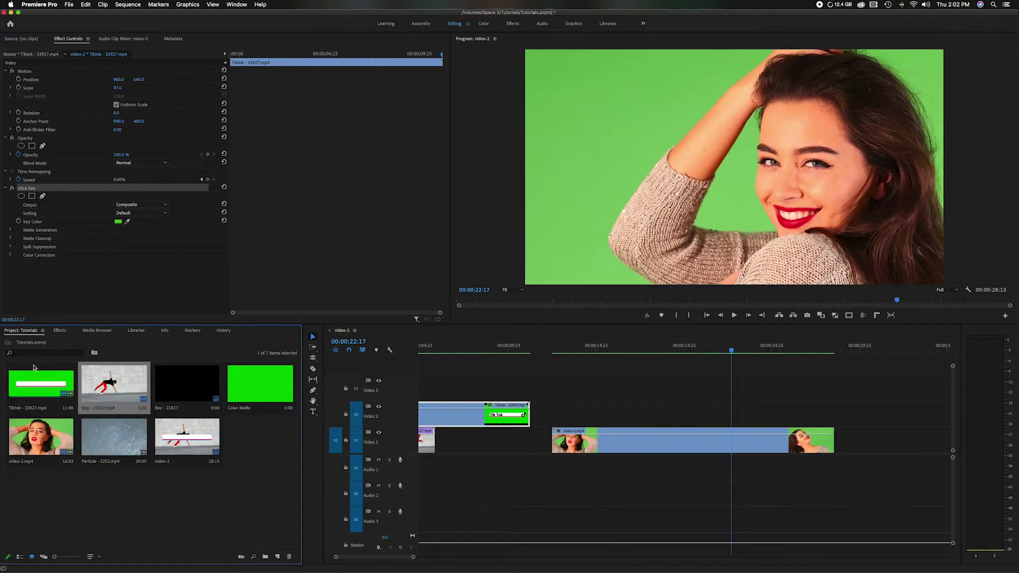
Step: Drag Ultra Key onto the video-2 clip, select it, and arm the Key Color eyedropper
left_click(58, 331)
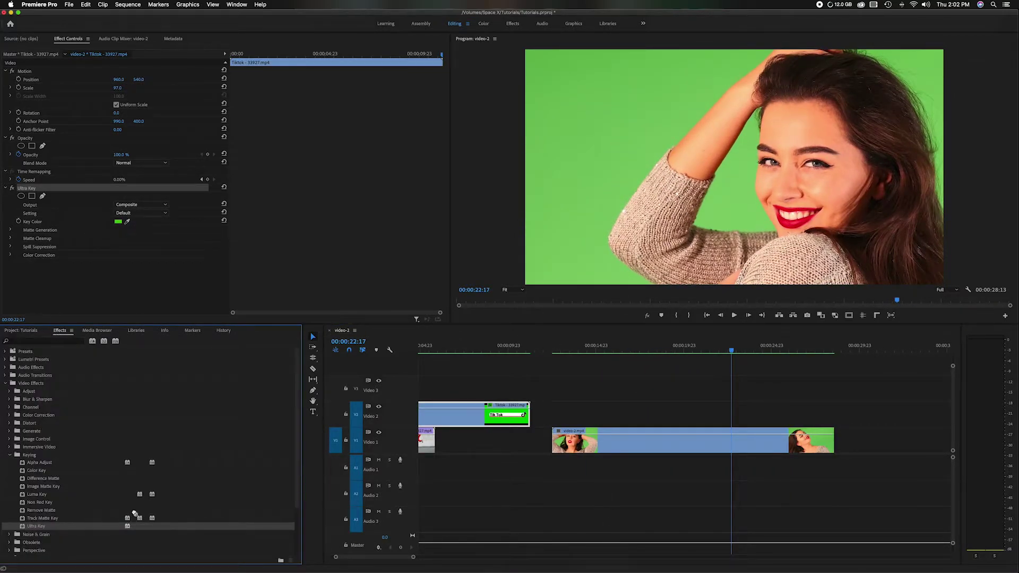
left_click_drag(135, 513, 660, 441)
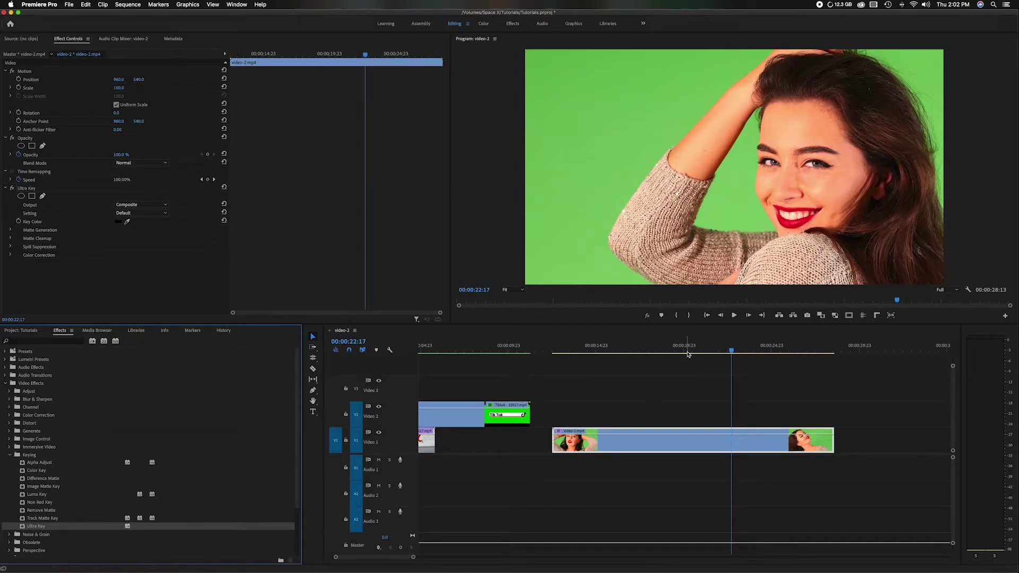
left_click_drag(688, 354, 654, 351)
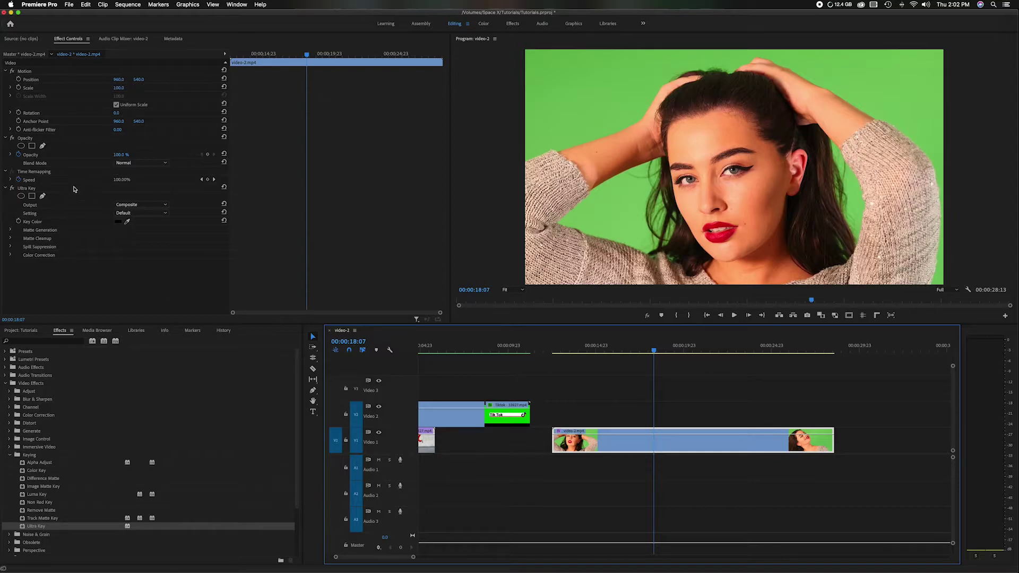
left_click(74, 189)
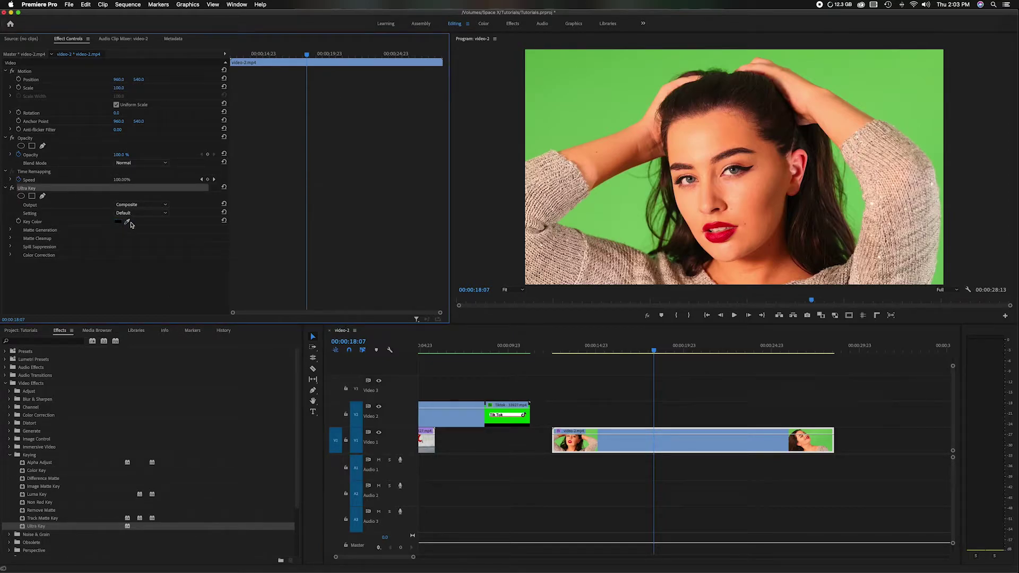
left_click_drag(127, 223, 129, 224)
Step: Sample the green backdrop, set Ultra Key to Aggressive, and move video-2 to V2
left_click(579, 103)
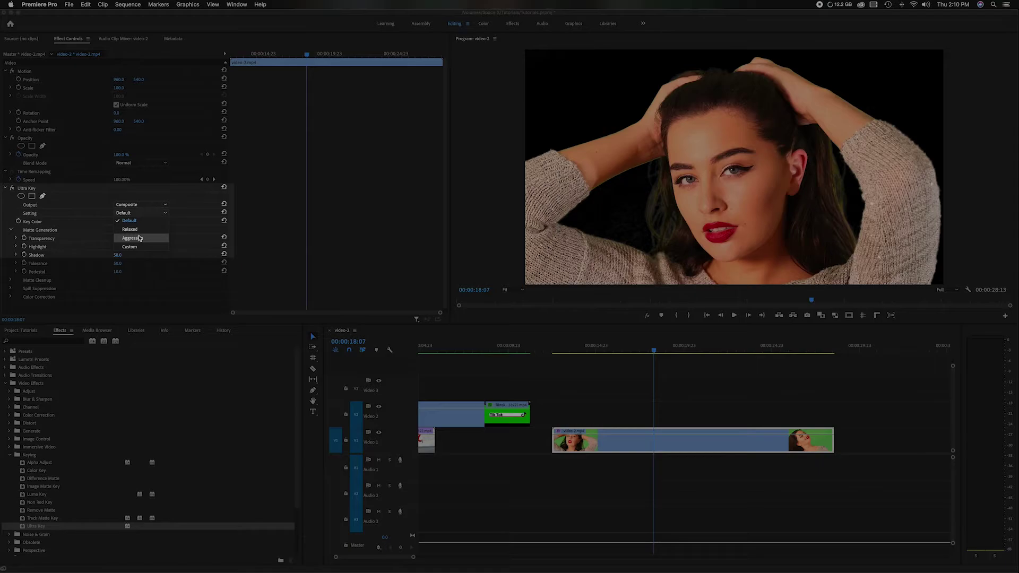
left_click(140, 238)
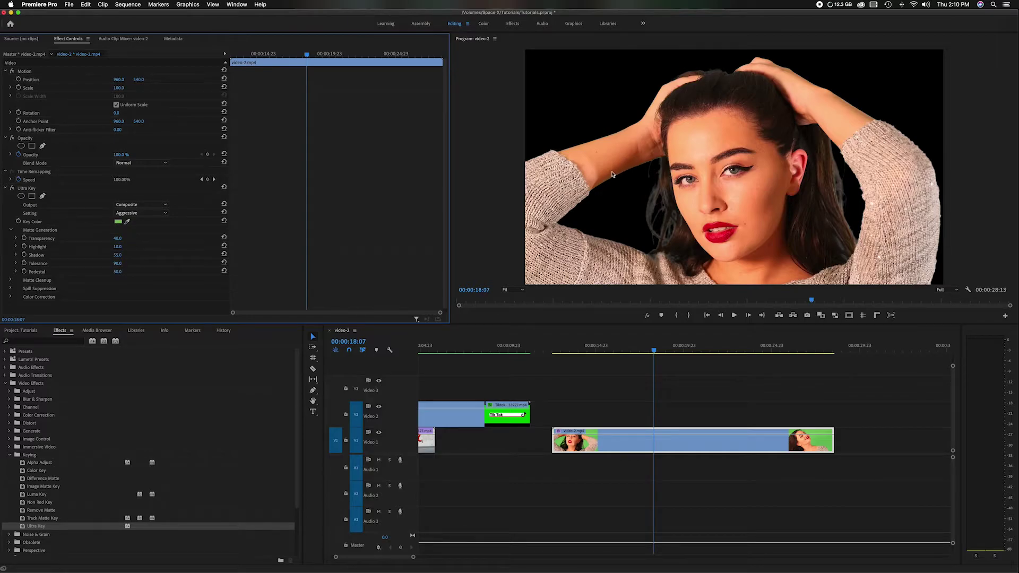
key("Right")
key("Right")
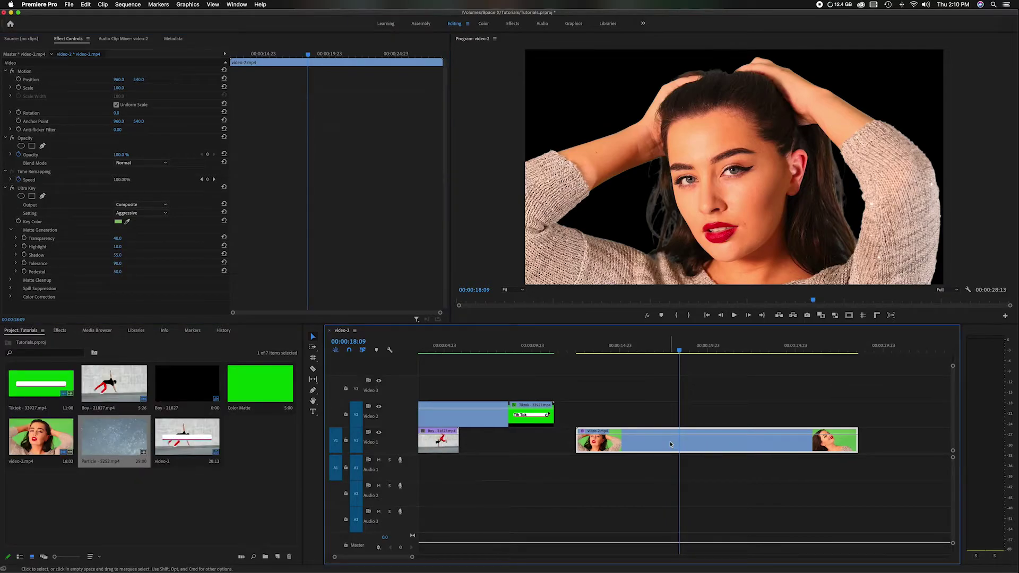
left_click_drag(671, 445, 672, 420)
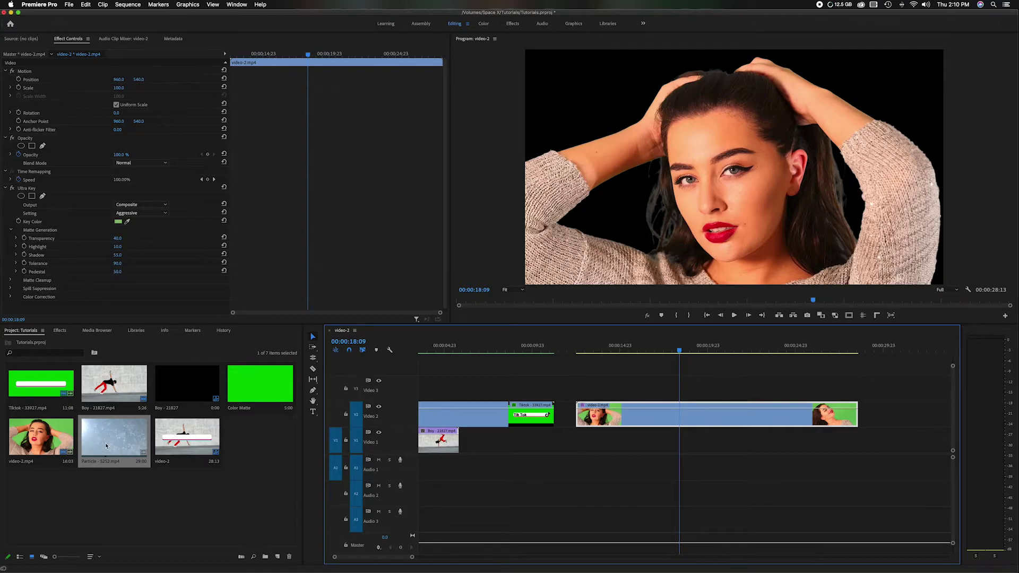
Step: Drop the Particle clip onto V1 beneath the keyed woman
left_click_drag(105, 442, 580, 467)
left_click(647, 350)
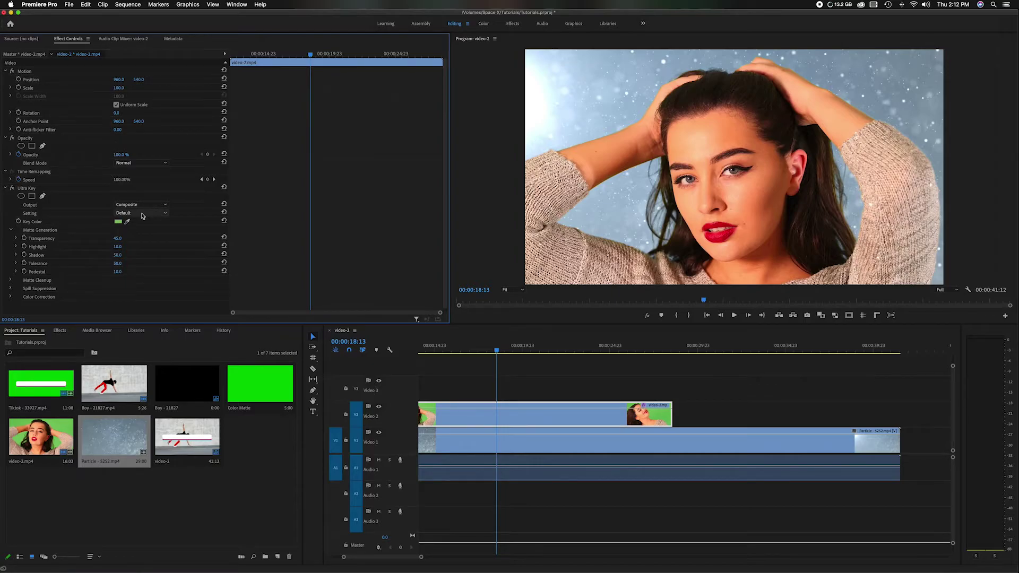
Step: Switch Ultra Key to Relaxed and view its Alpha Channel output
left_click(141, 212)
left_click(141, 222)
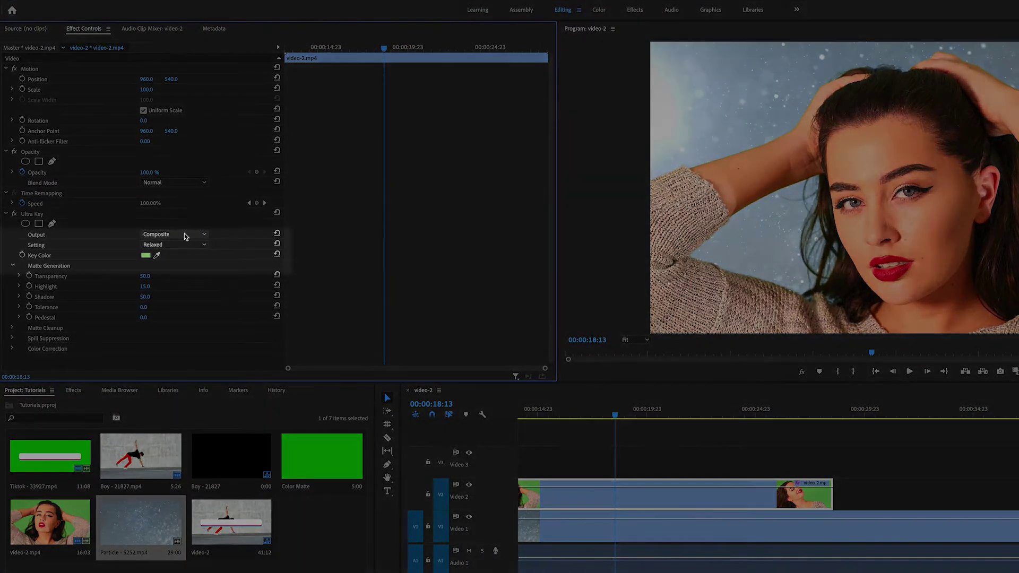
left_click(186, 235)
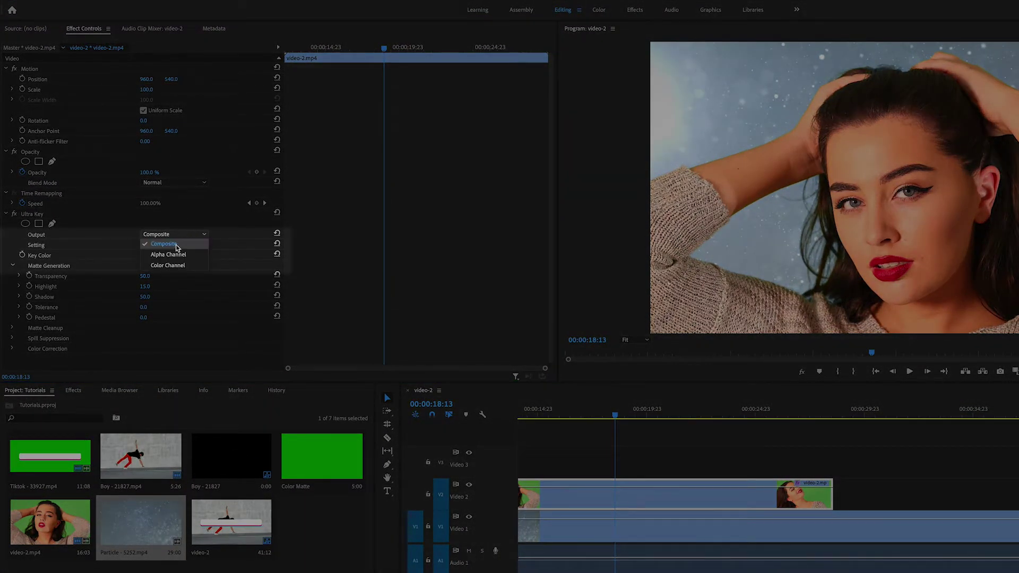
left_click(180, 255)
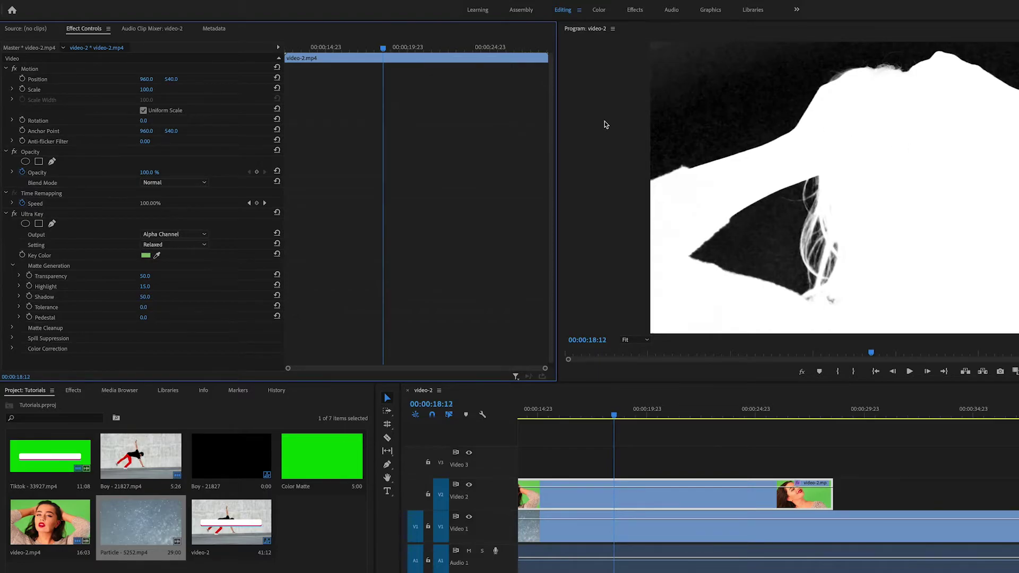
Step: Change the Ultra Key setting to Aggressive and set Output back to Composite
left_click(175, 245)
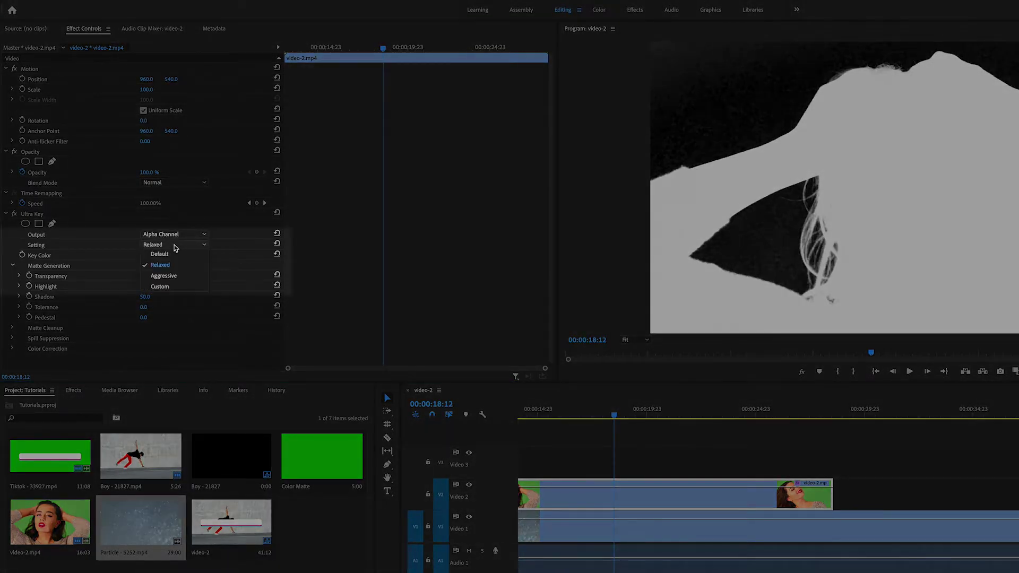
left_click(176, 276)
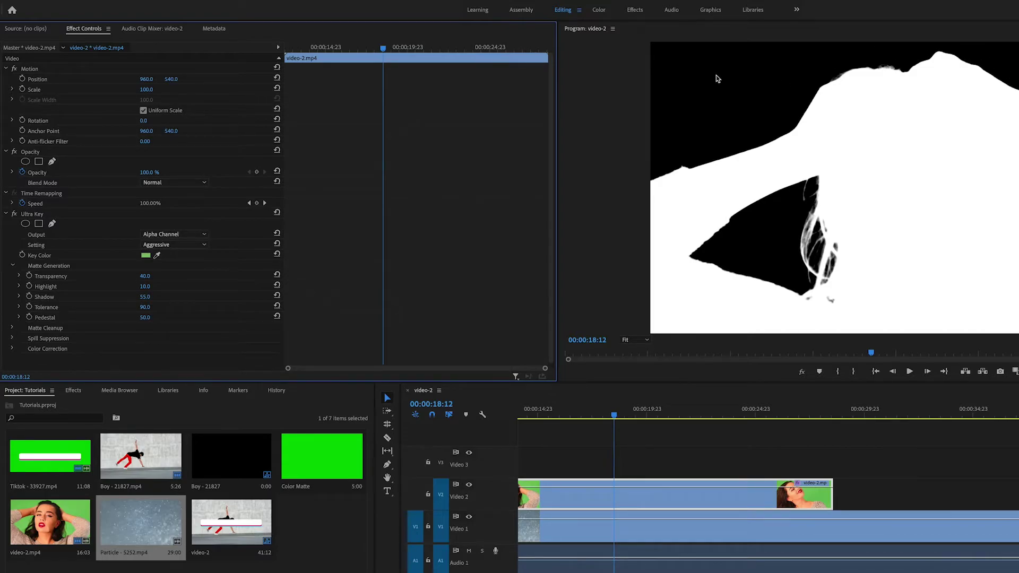
left_click(183, 234)
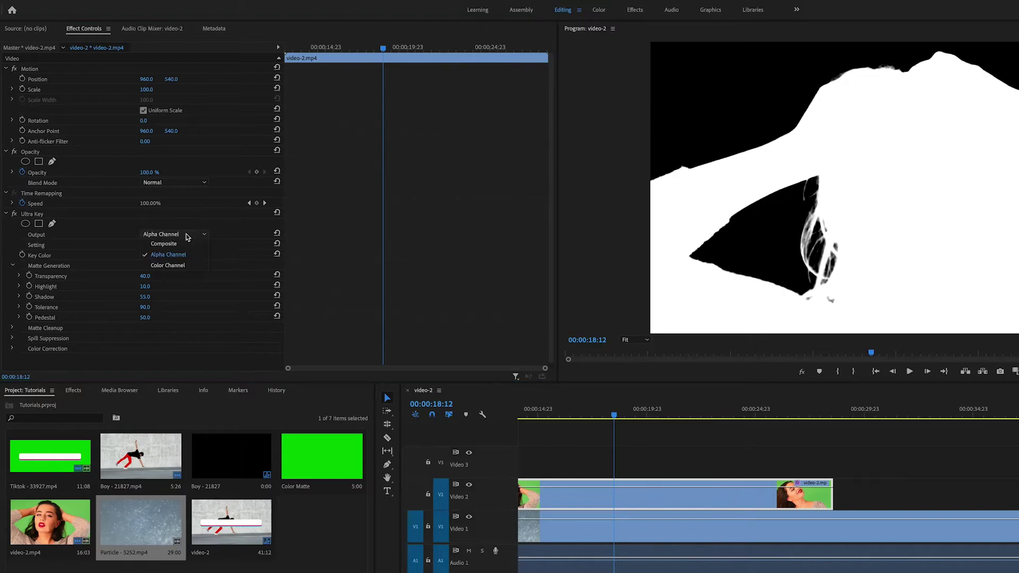
left_click(178, 246)
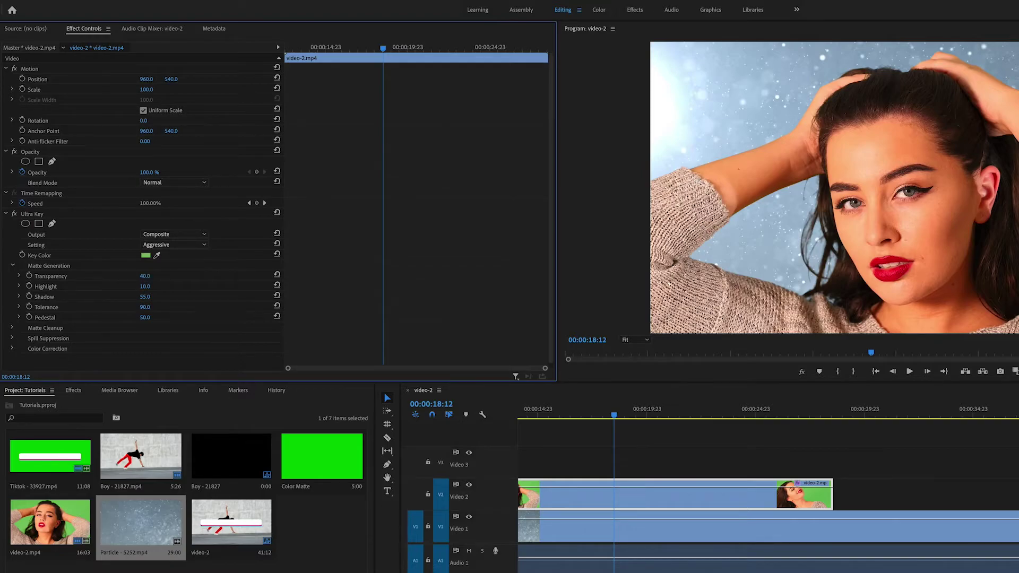
Step: Push Ultra Key Transparency up toward 100, then bring it back down to about 45
left_click_drag(145, 276, 176, 276)
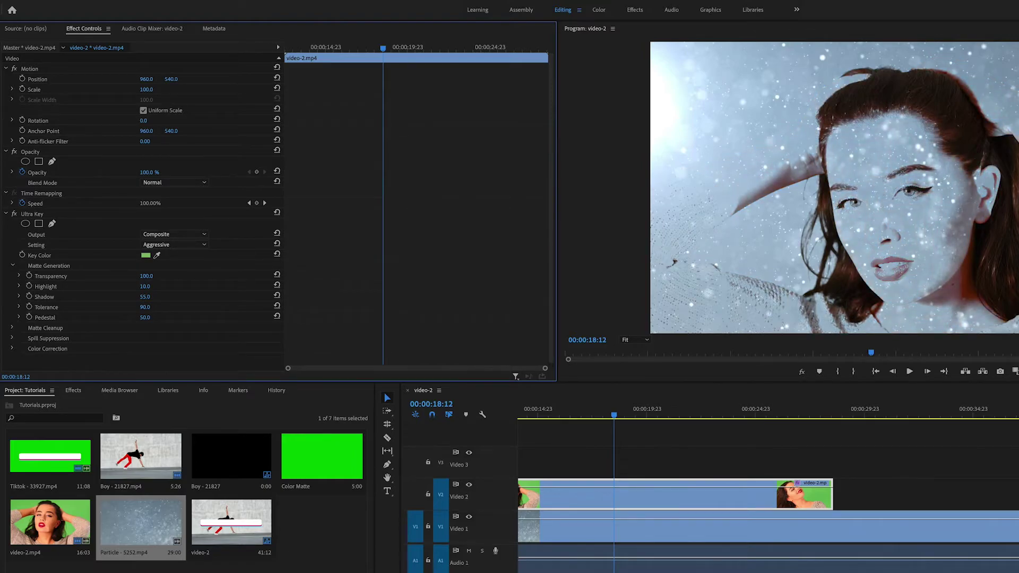
left_click_drag(176, 276, 152, 275)
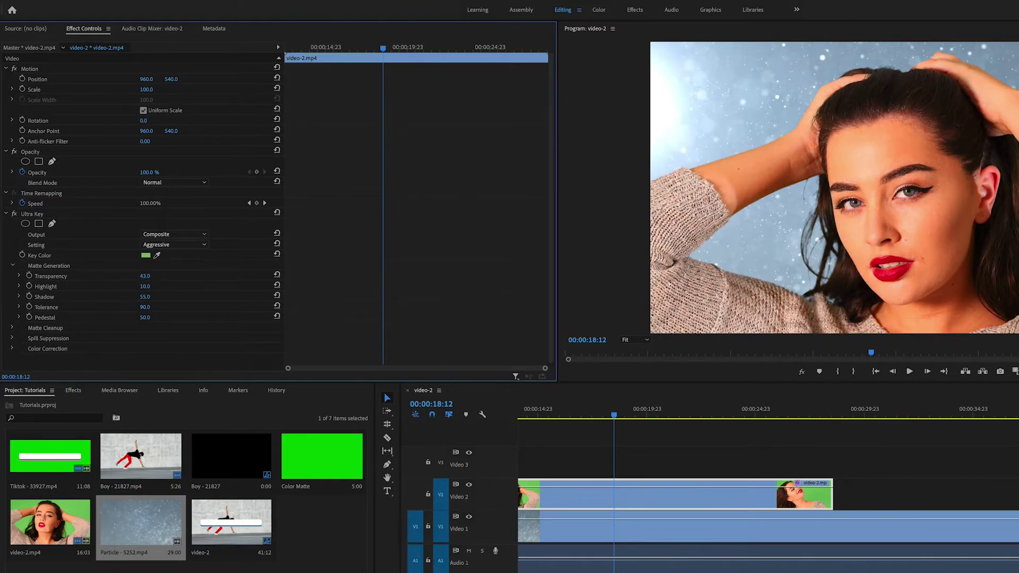
mouse_move(139, 276)
left_mouse_down()
mouse_move(126, 275)
mouse_move(159, 277)
left_mouse_up()
Step: Switch Ultra Key Output to Alpha Channel and set Highlight to 10
left_click(174, 234)
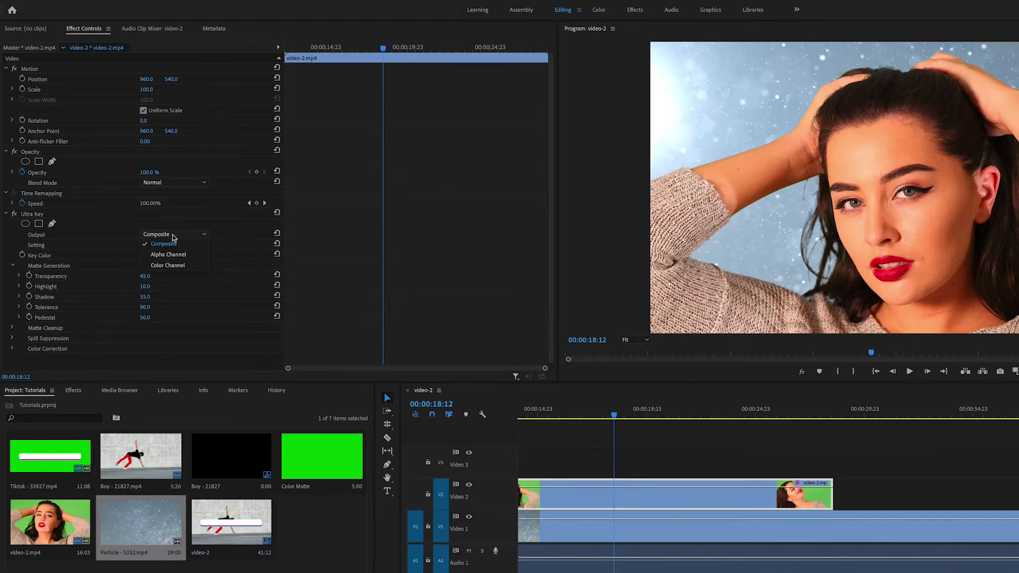
left_click(179, 253)
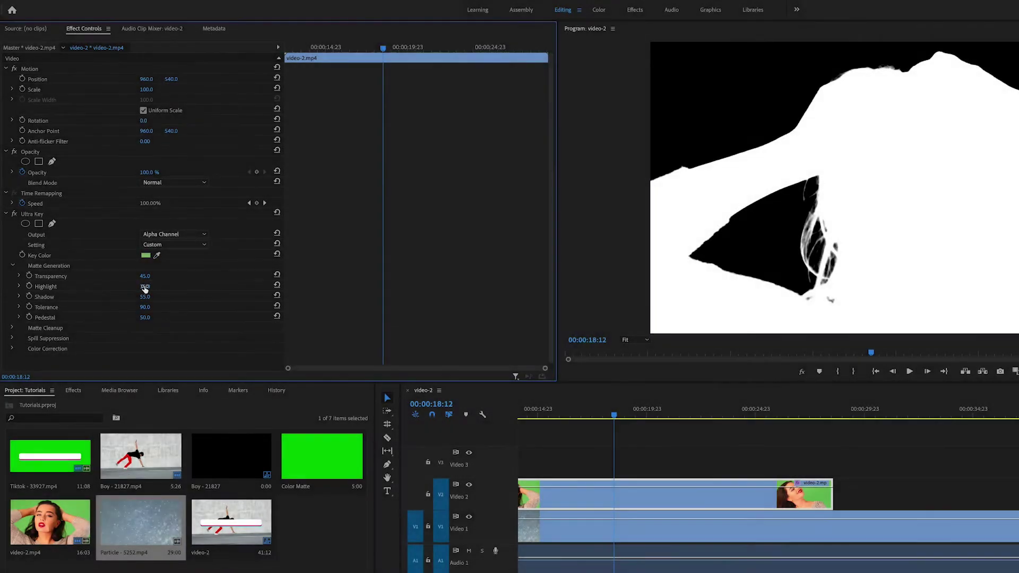
left_click_drag(140, 286, 207, 294)
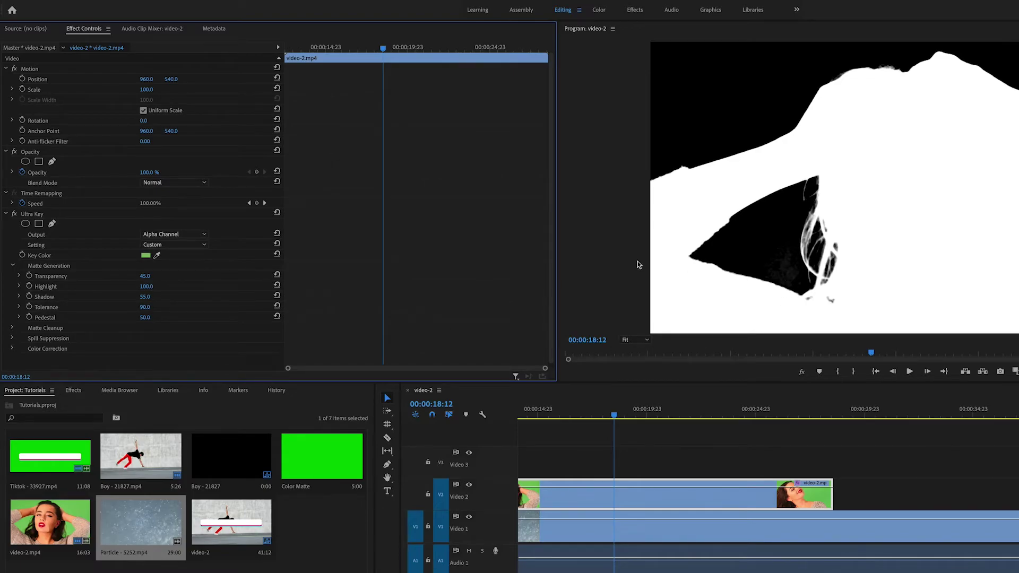
left_click(145, 287)
type("10")
key("Return")
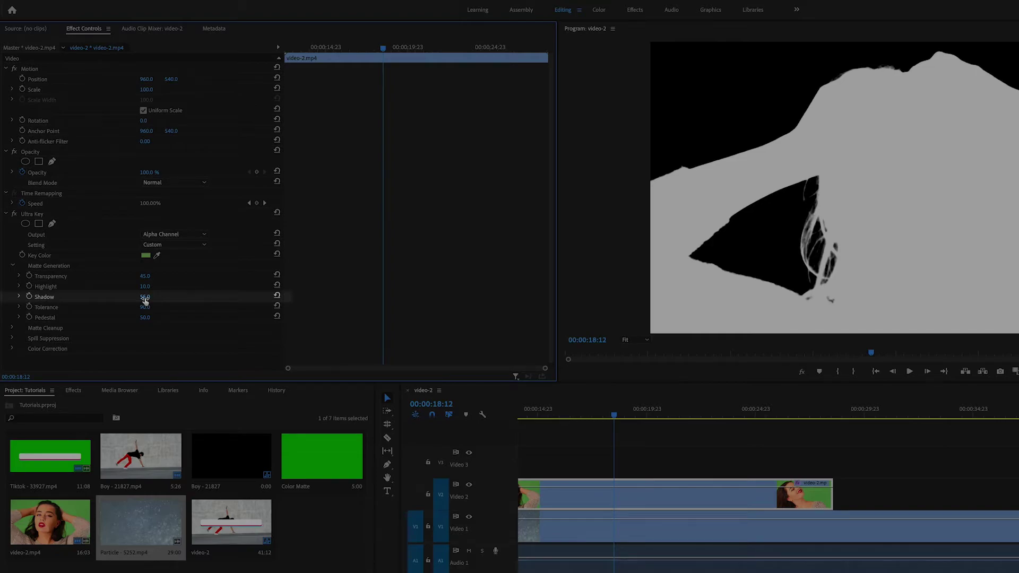
Step: Set Shadow to 12 while watching the matte, then return Output to Composite
left_click(145, 297)
type("6")
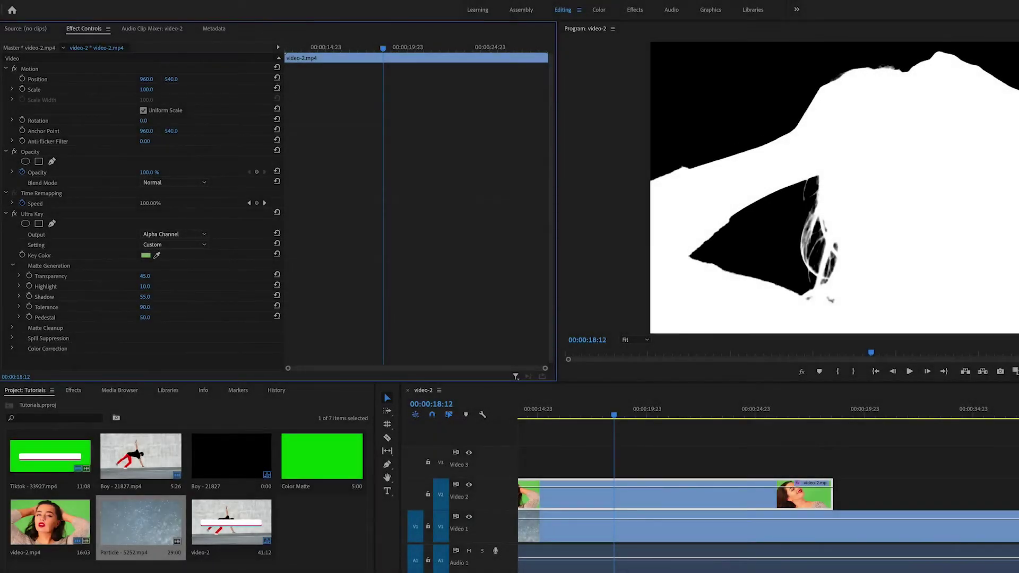
key("Return")
mouse_move(145, 297)
left_mouse_down()
mouse_move(183, 296)
mouse_move(144, 296)
left_mouse_up()
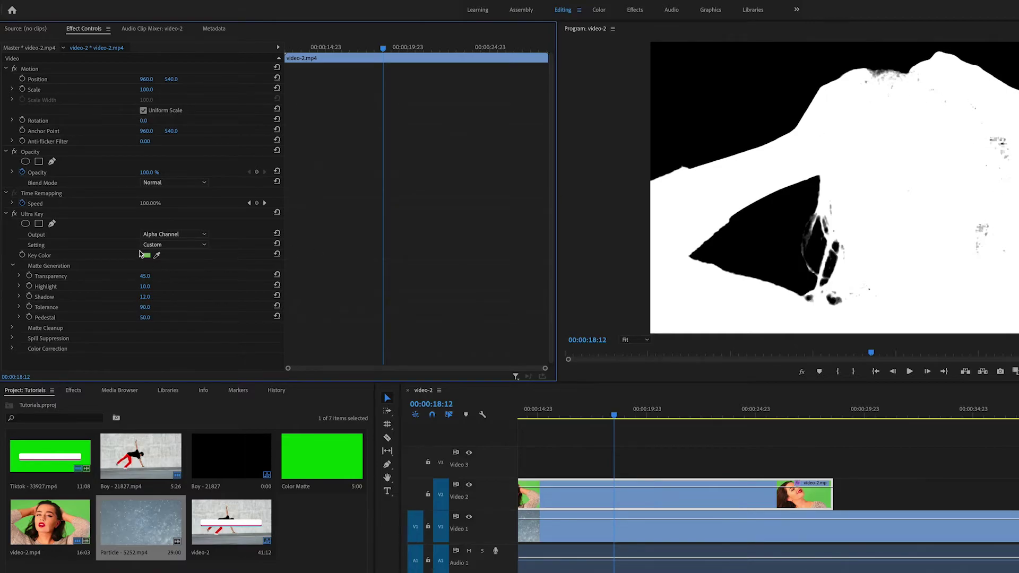
left_click(172, 234)
left_click(174, 245)
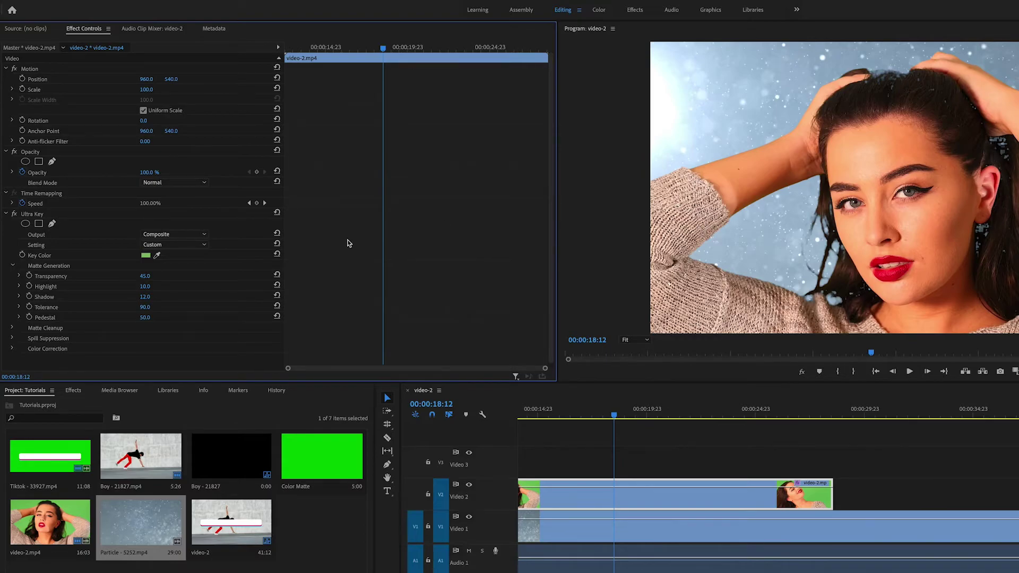
Step: Reset the Ultra Key Shadow to 50 and bring Pedestal down to 0
left_click(277, 296)
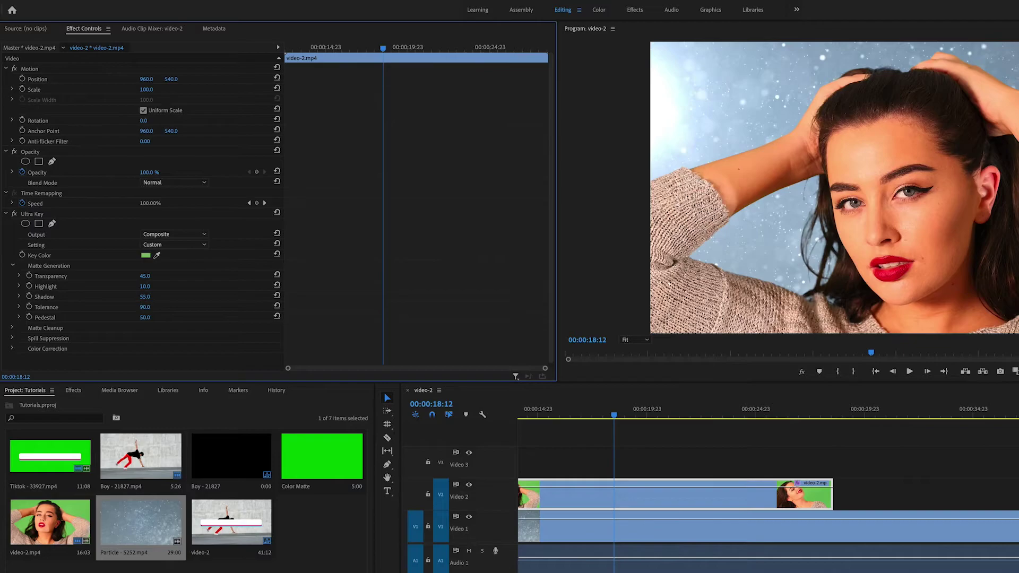
left_click_drag(145, 296, 127, 296)
mouse_move(145, 317)
left_mouse_down()
mouse_move(160, 318)
mouse_move(127, 318)
left_mouse_up()
left_click_drag(143, 317, 145, 318)
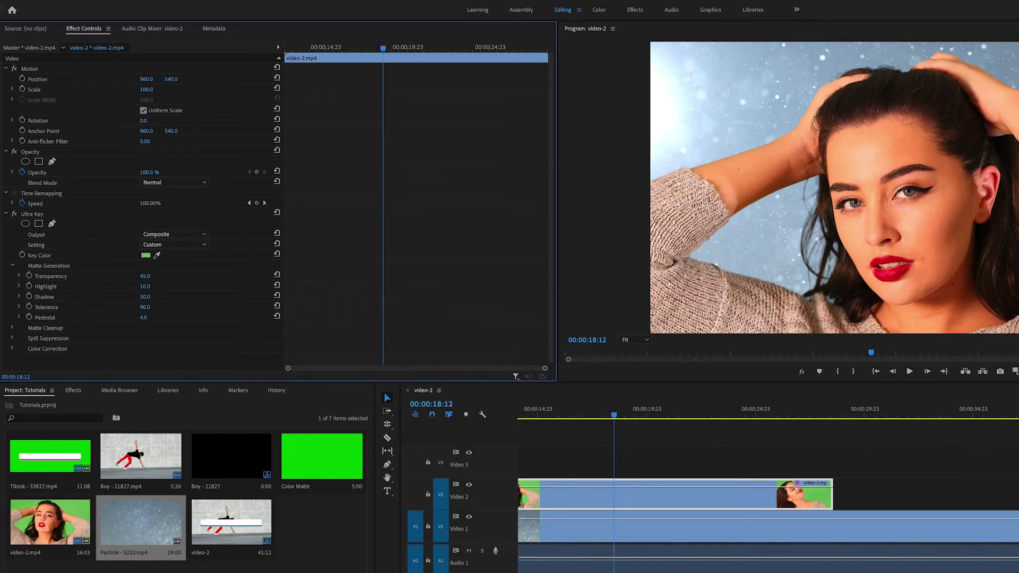
left_click(14, 267)
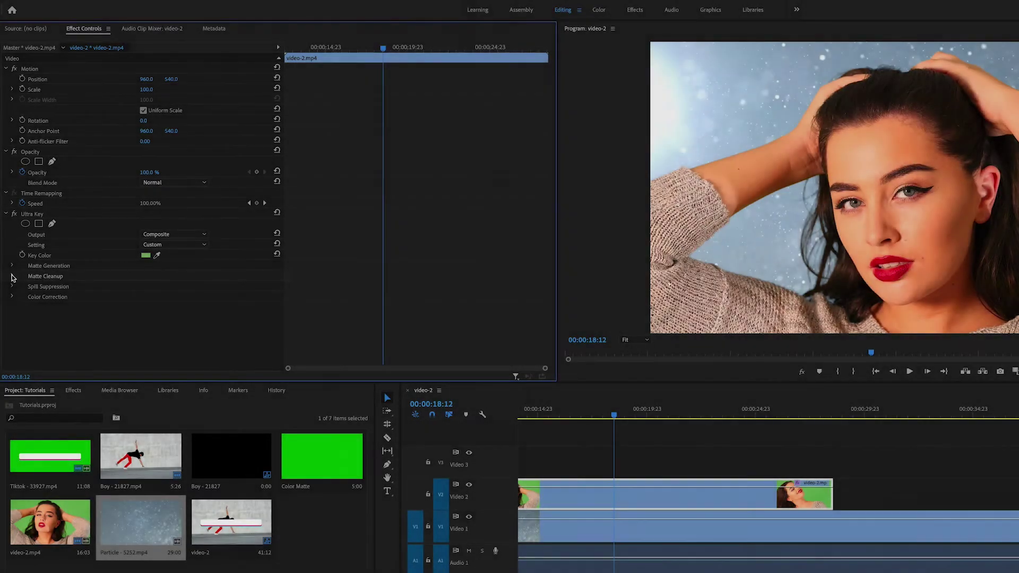
Step: Show the Alpha Channel output and scrub the Matte Cleanup Choke up to 92
left_click(12, 276)
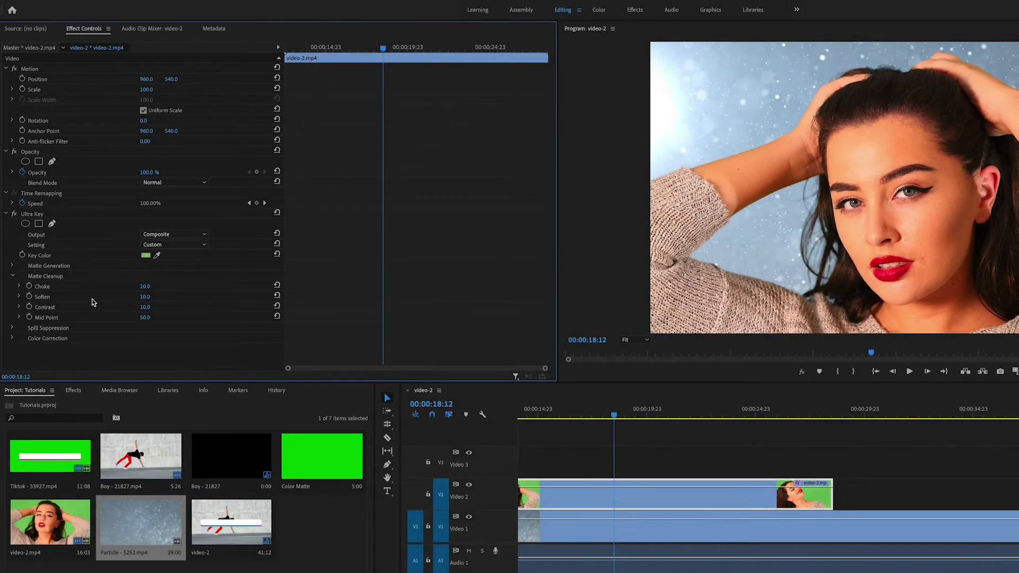
left_click(173, 235)
left_click(187, 255)
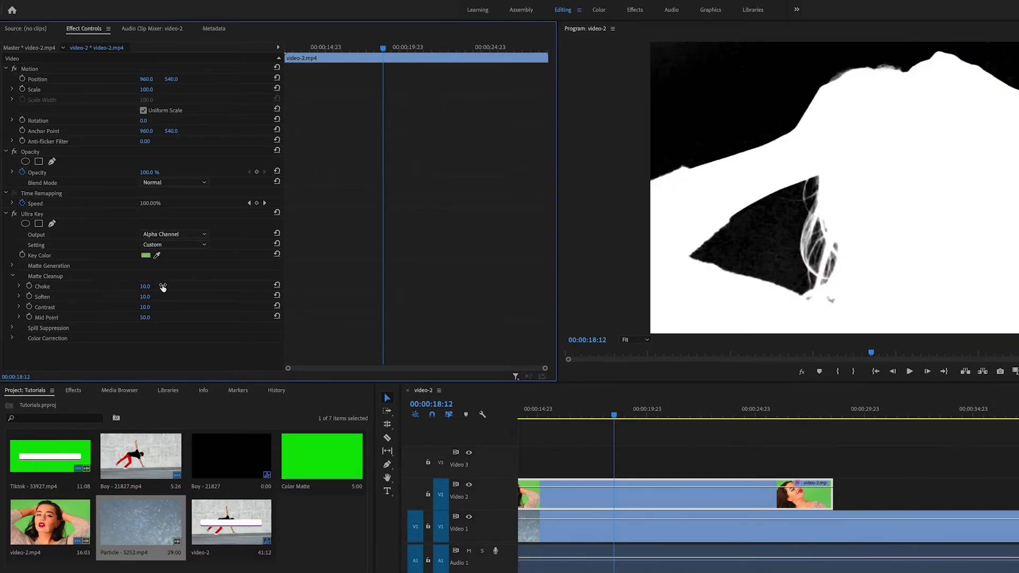
mouse_move(146, 288)
left_mouse_down()
mouse_move(173, 288)
mouse_move(139, 289)
left_mouse_up()
mouse_move(144, 286)
left_mouse_down()
mouse_move(169, 286)
mouse_move(138, 286)
mouse_move(155, 286)
left_mouse_up()
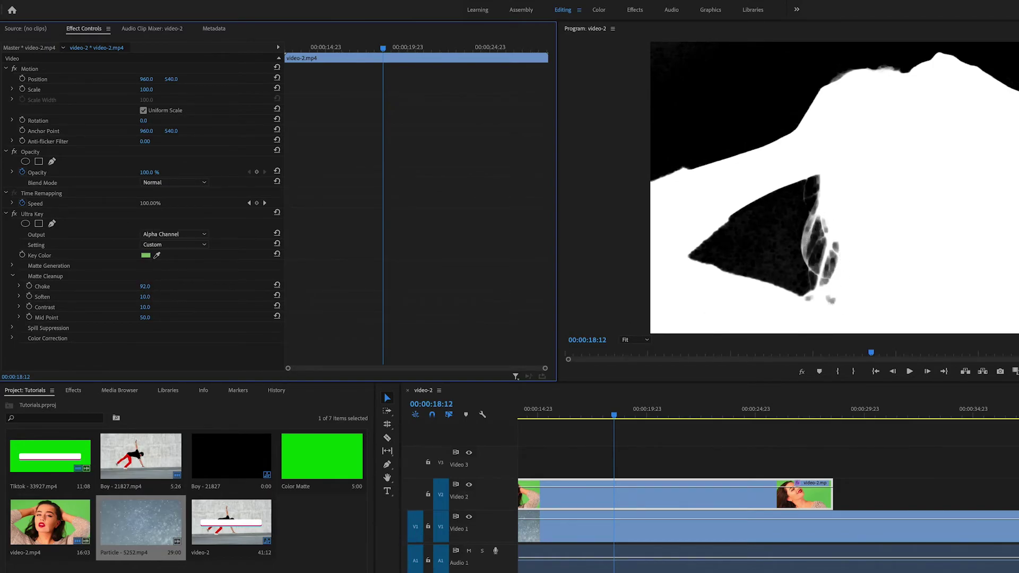
Step: Return Matte Cleanup Choke, Soften and Contrast each to 0.0
mouse_move(144, 286)
left_mouse_down()
mouse_move(122, 287)
mouse_move(146, 300)
left_mouse_up()
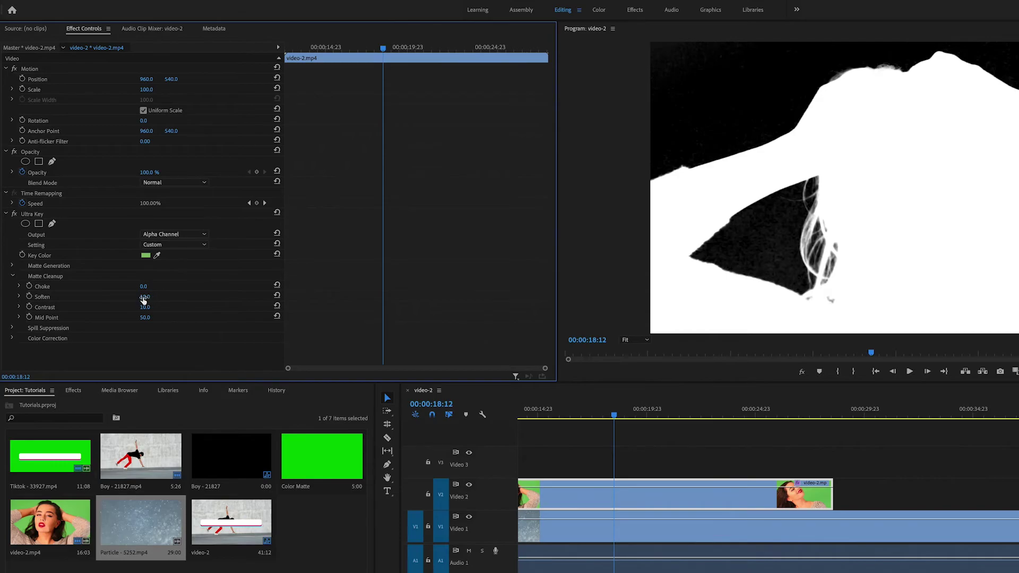
left_click_drag(144, 297, 479, 264)
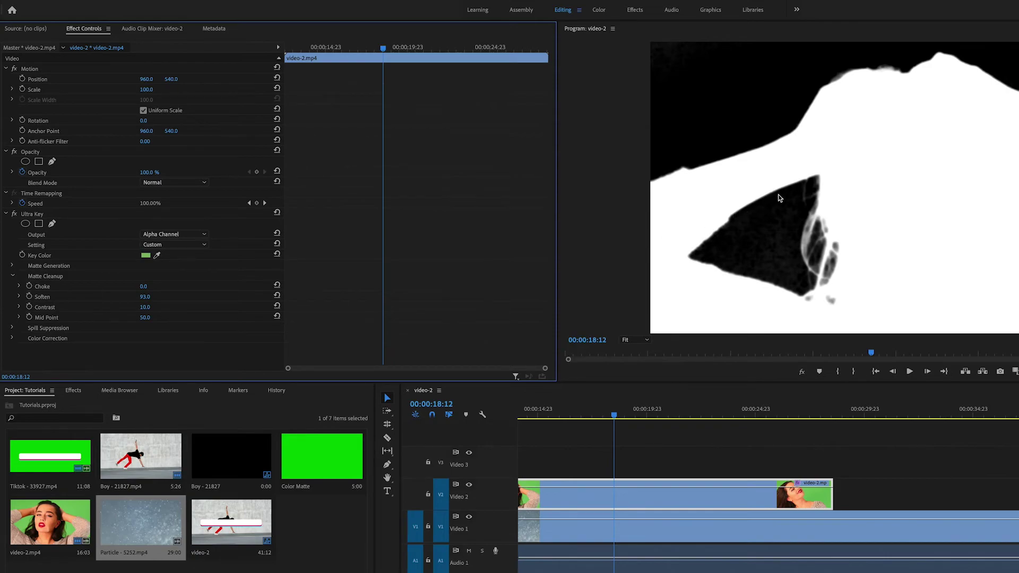
left_click(277, 296)
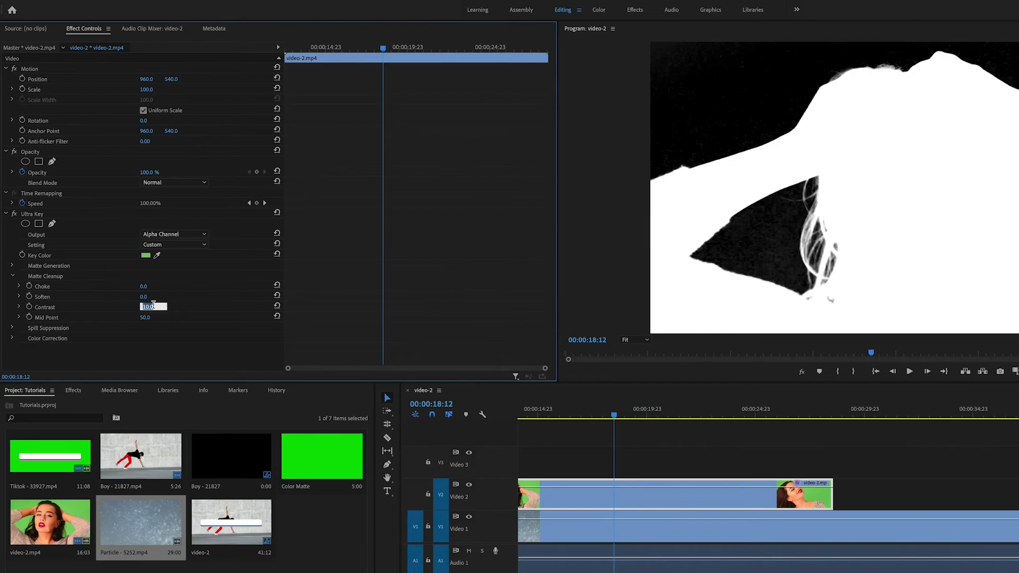
mouse_move(145, 307)
left_mouse_down()
mouse_move(176, 307)
mouse_move(141, 318)
left_mouse_up()
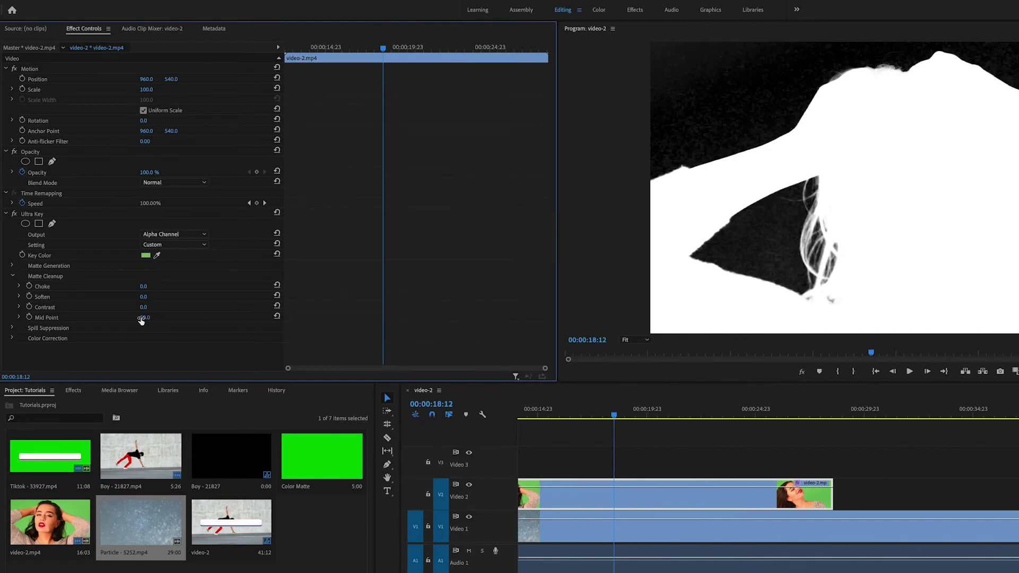
left_click(13, 276)
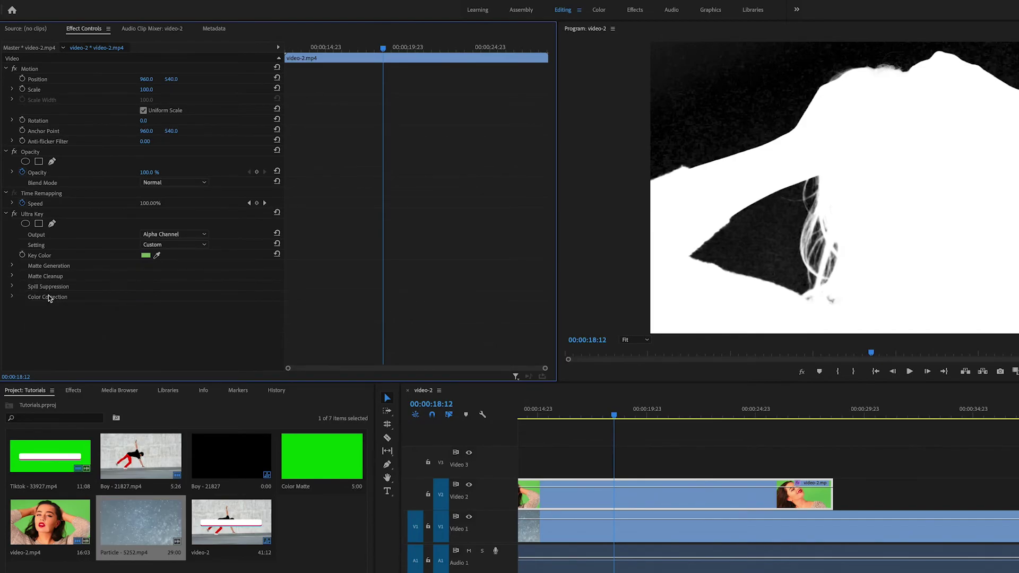
Step: Change the Ultra Key Setting from Custom to Aggressive and Output back to Composite
left_click(13, 287)
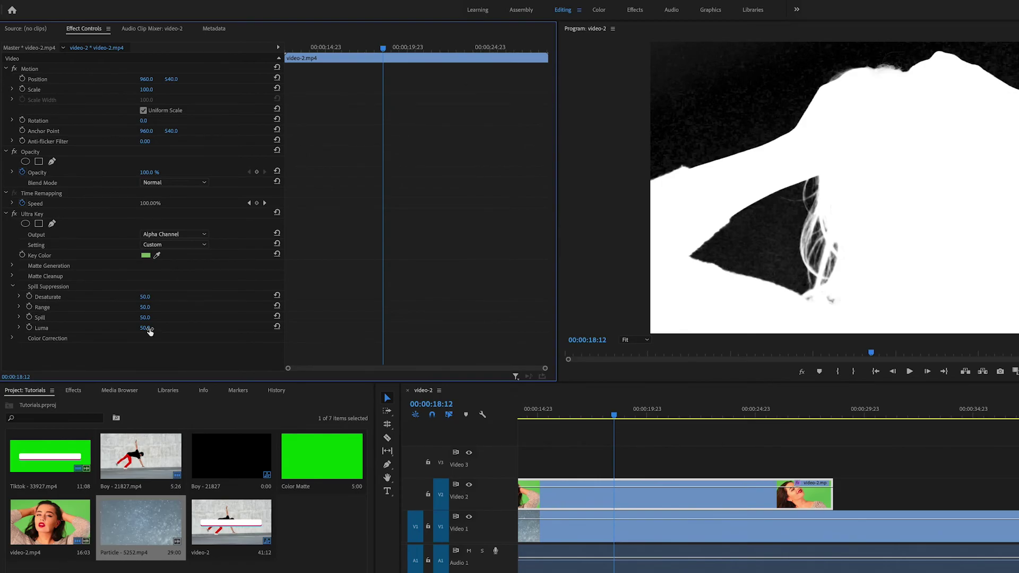
left_click(176, 245)
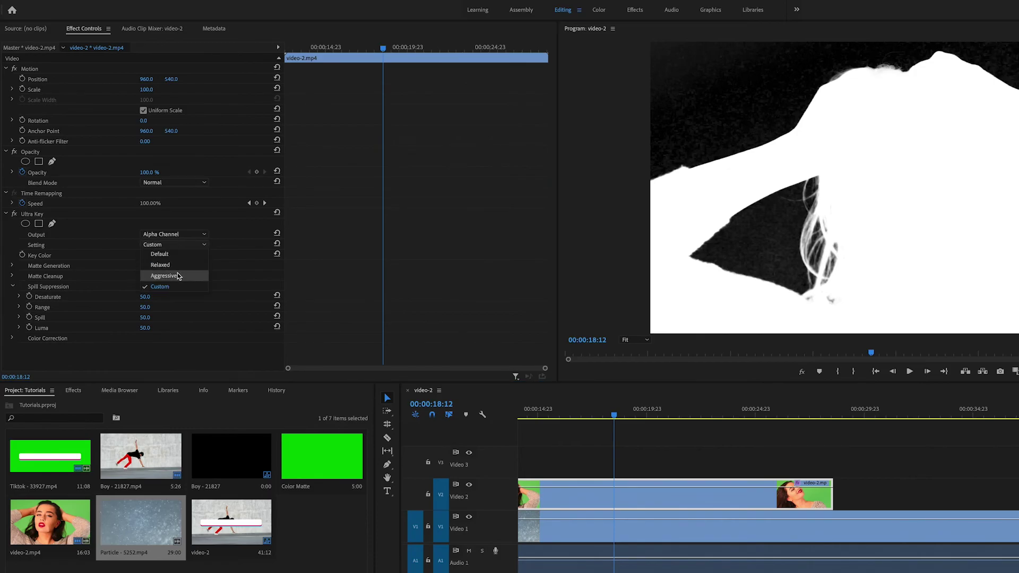
left_click(180, 275)
left_click(179, 234)
left_click(178, 243)
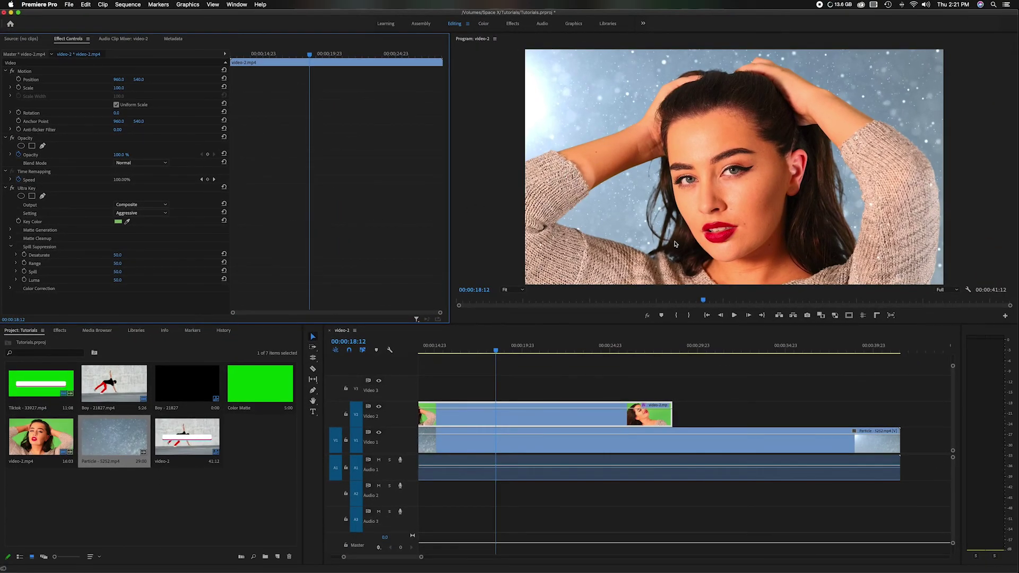
Step: Play the sequence and stop it at 00:00:22:16
key("space")
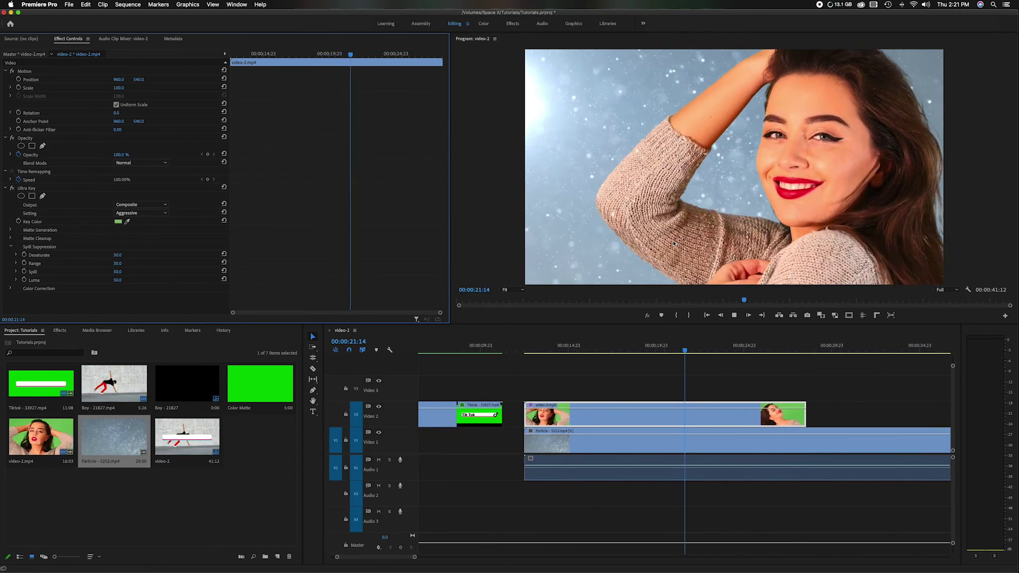
key("space")
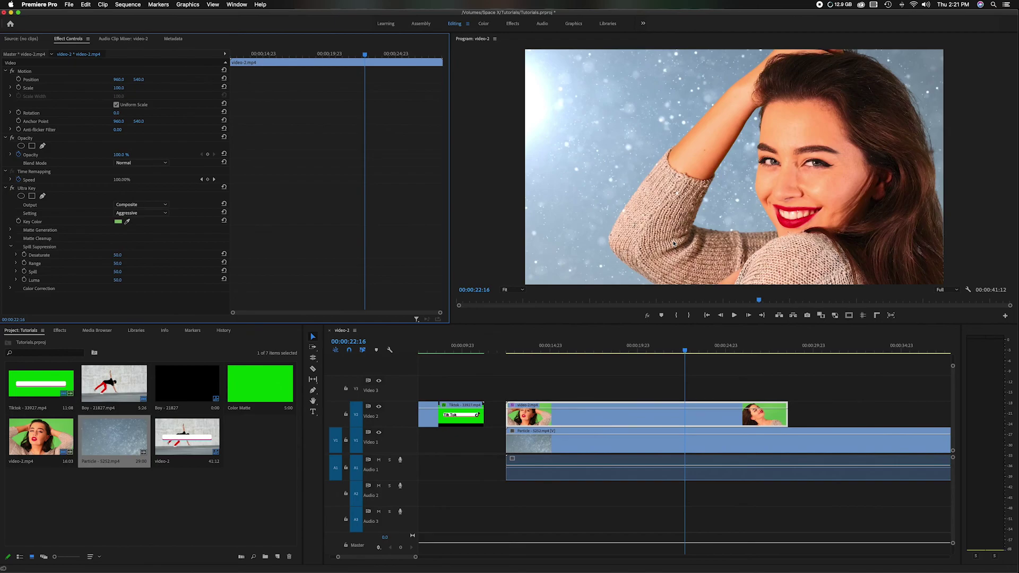